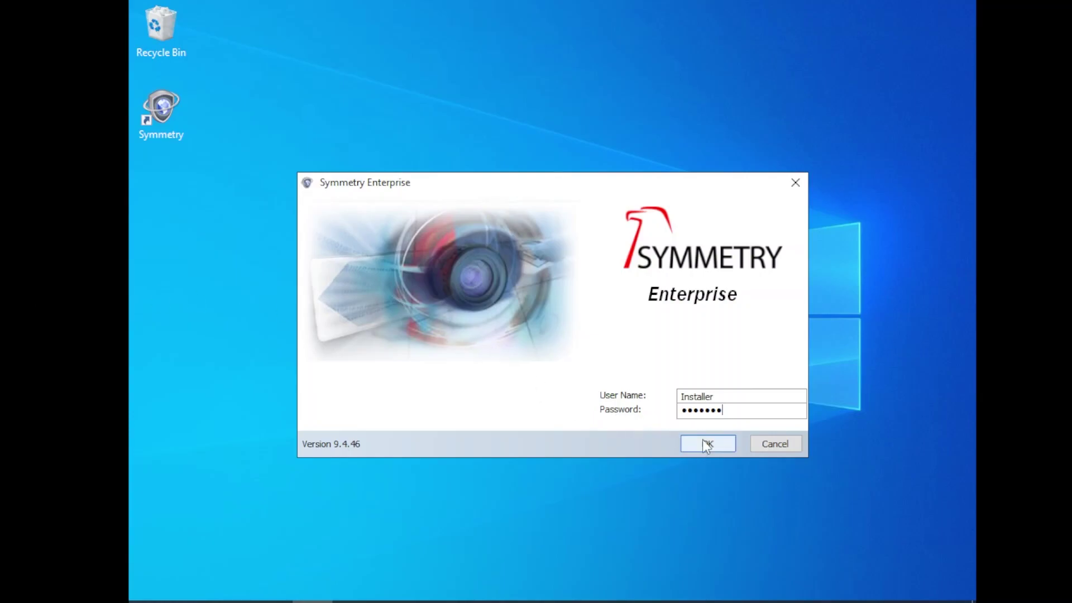
Submit the Installer login and dismiss the Symmetry License Activation prompt.
left_click(704, 445)
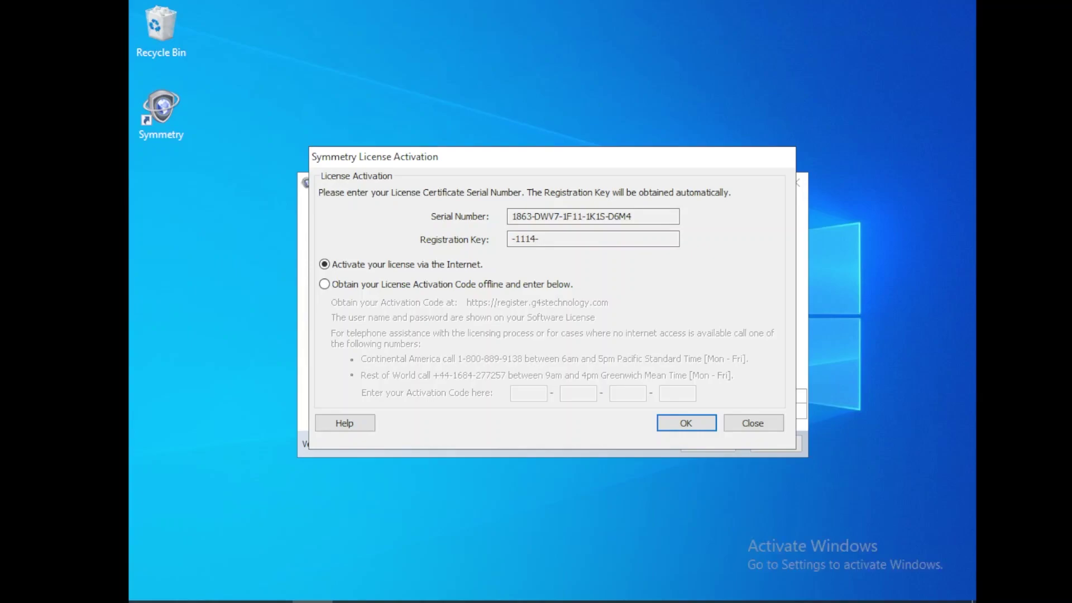
key("Return")
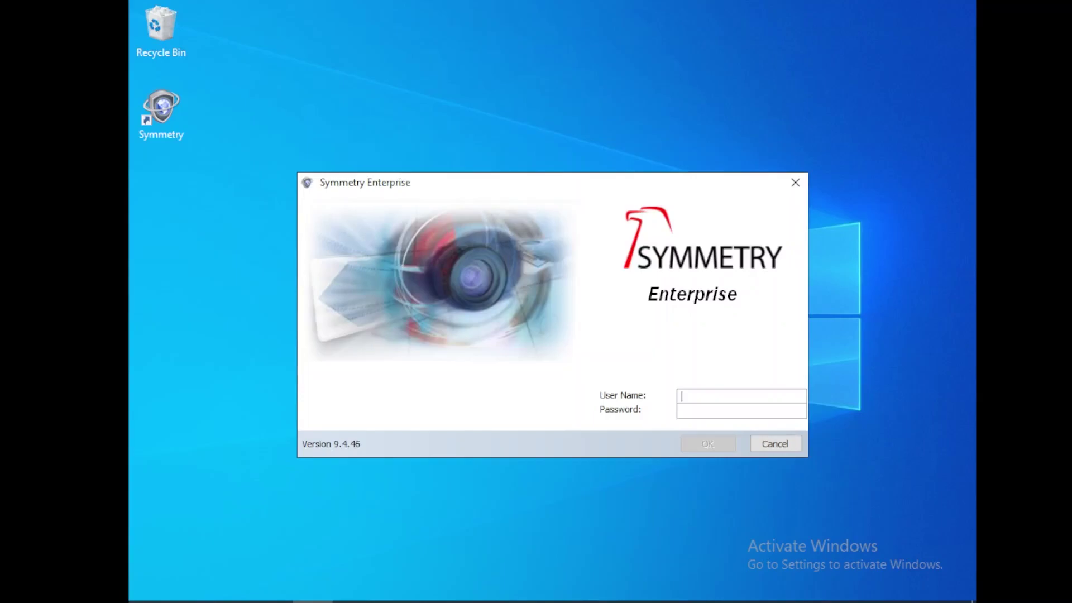
Cancel the Symmetry login and open C:\ProgramData\Security Management System in File Explorer.
left_click(787, 444)
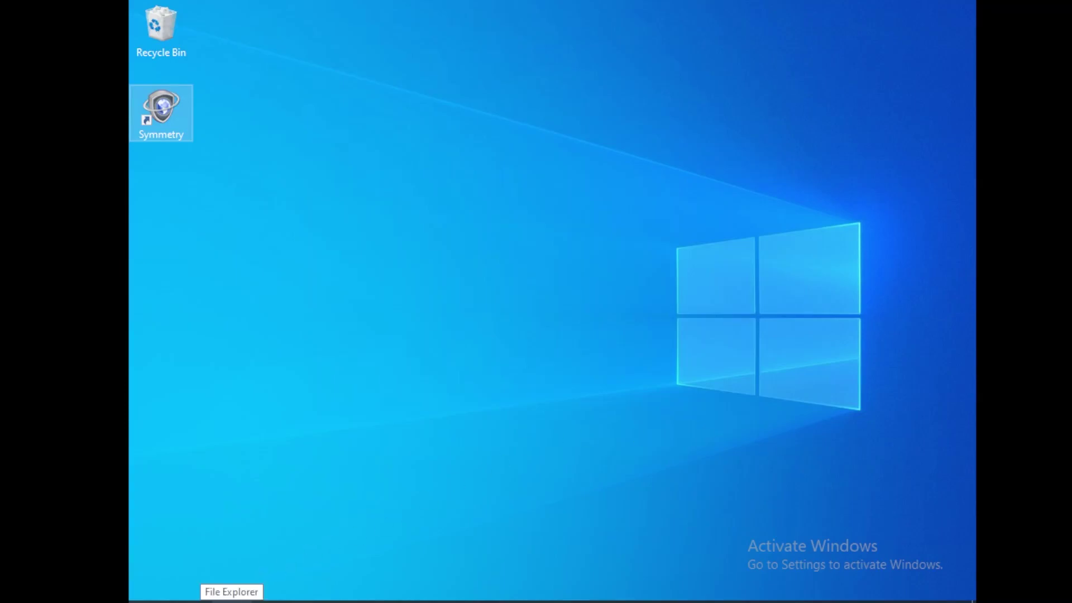
left_click(232, 601)
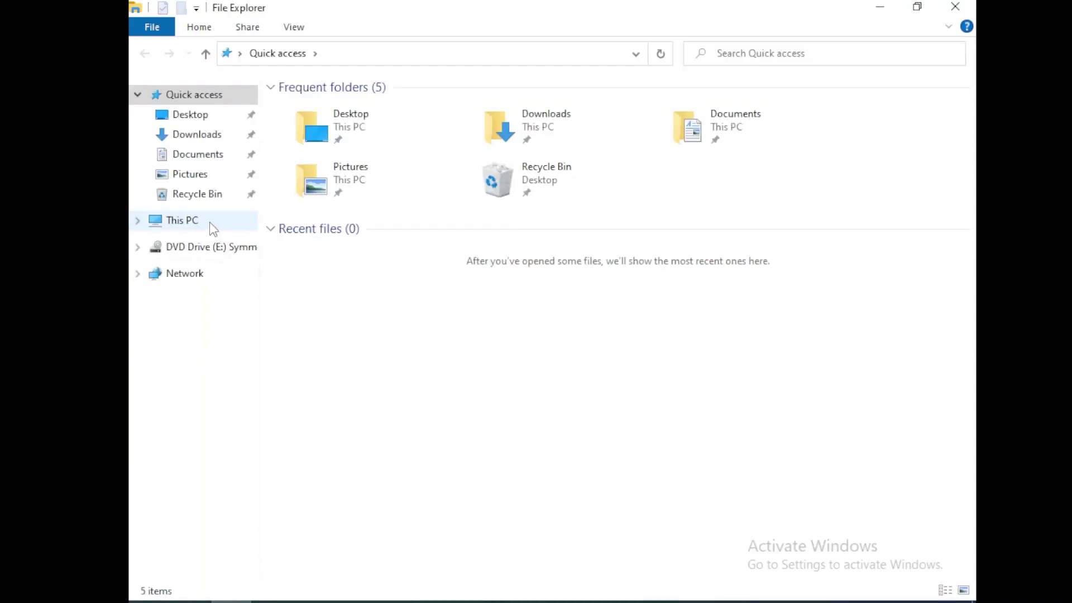
left_click(209, 223)
left_click(407, 277)
double_click(407, 277)
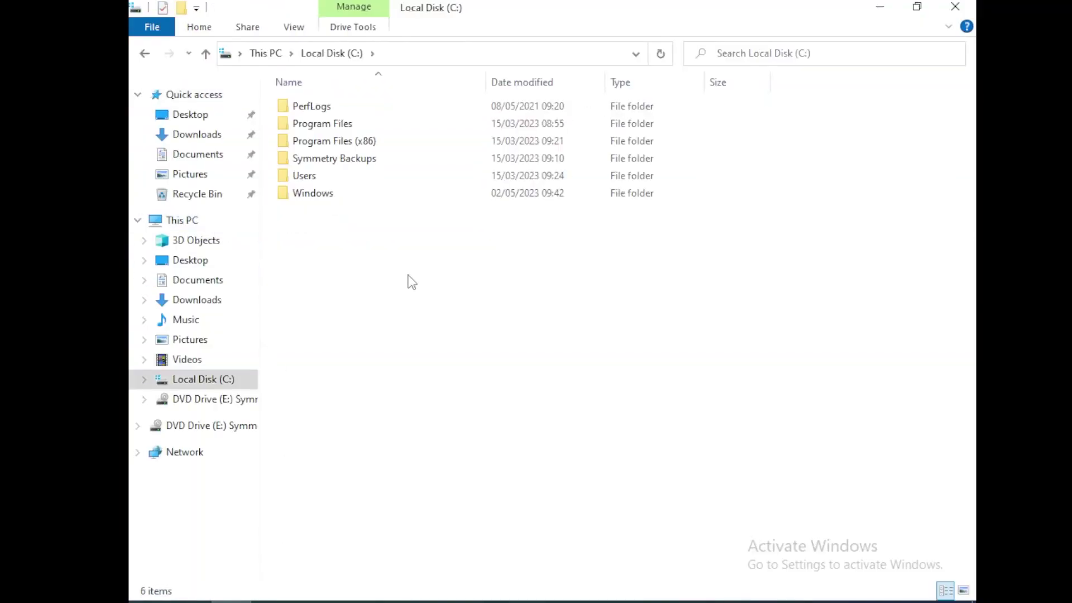
left_click(636, 54)
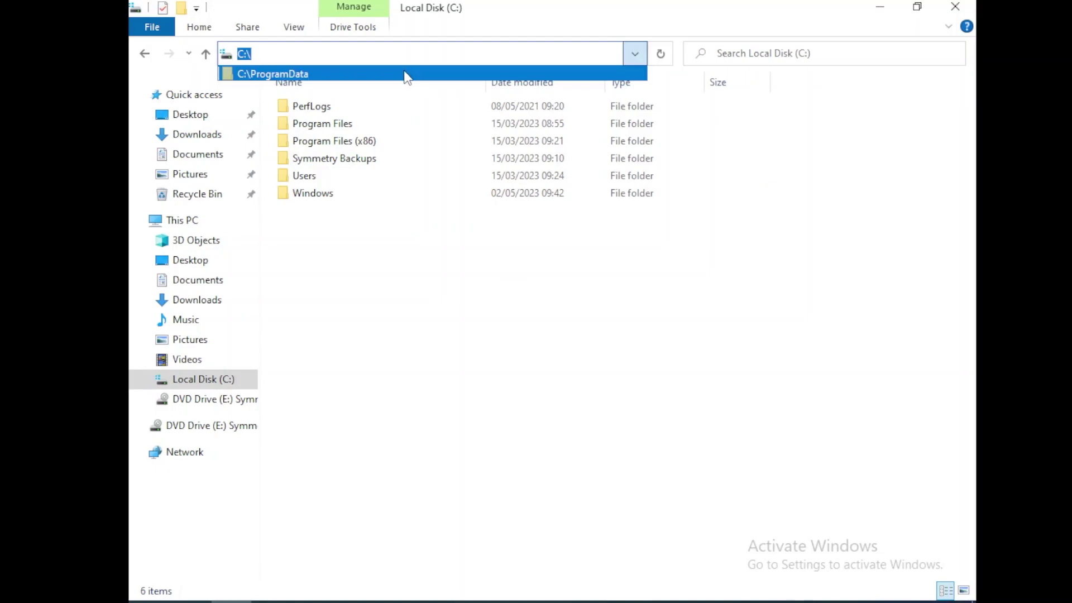
left_click(407, 74)
double_click(345, 177)
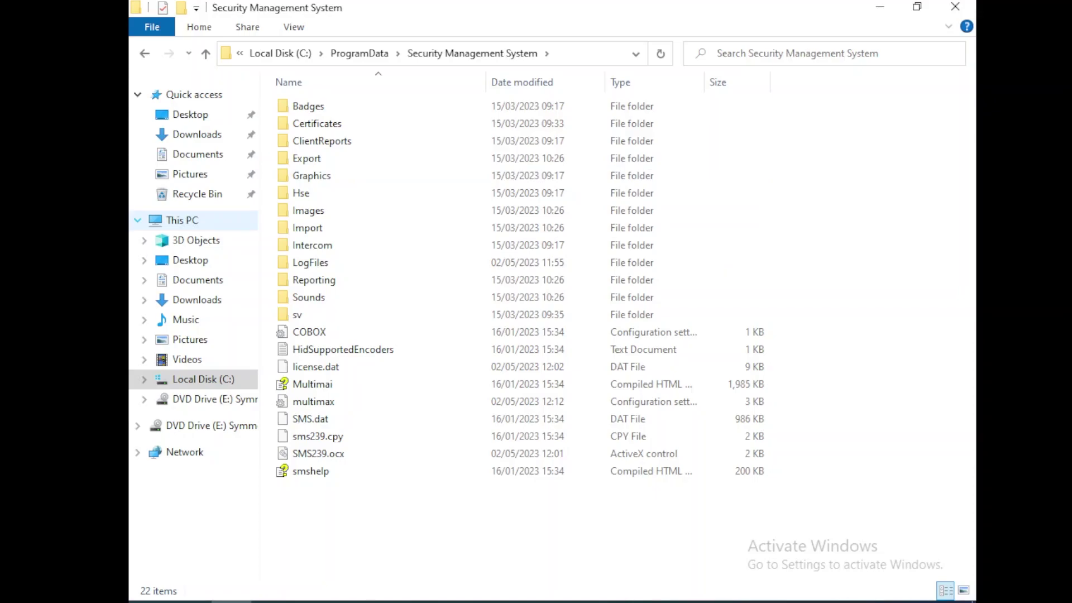
In Folder Options, show hidden files and stop hiding protected operating system files.
left_click(305, 29)
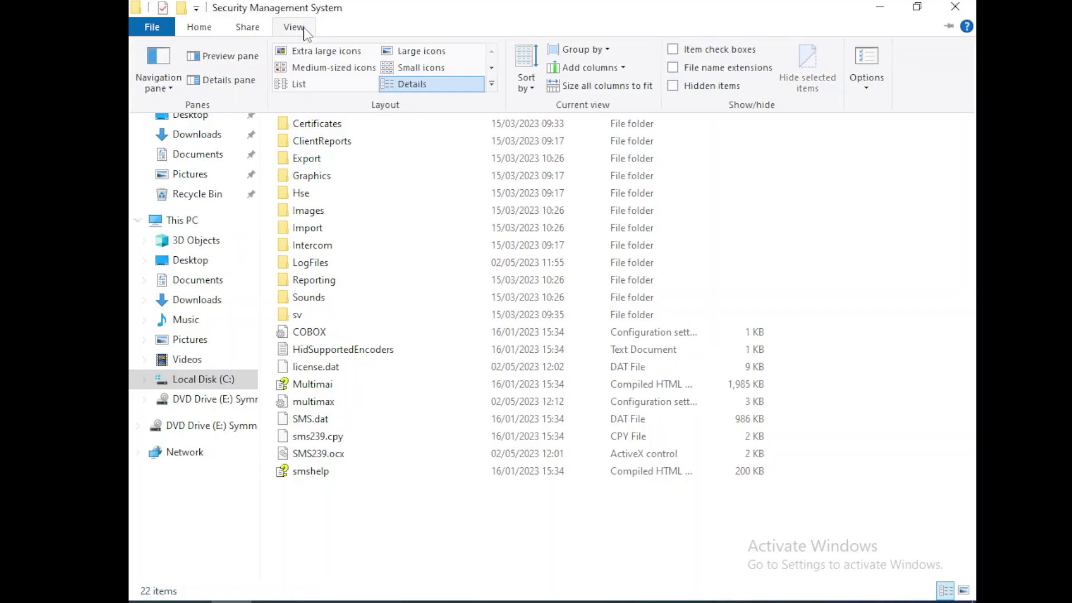
left_click(866, 83)
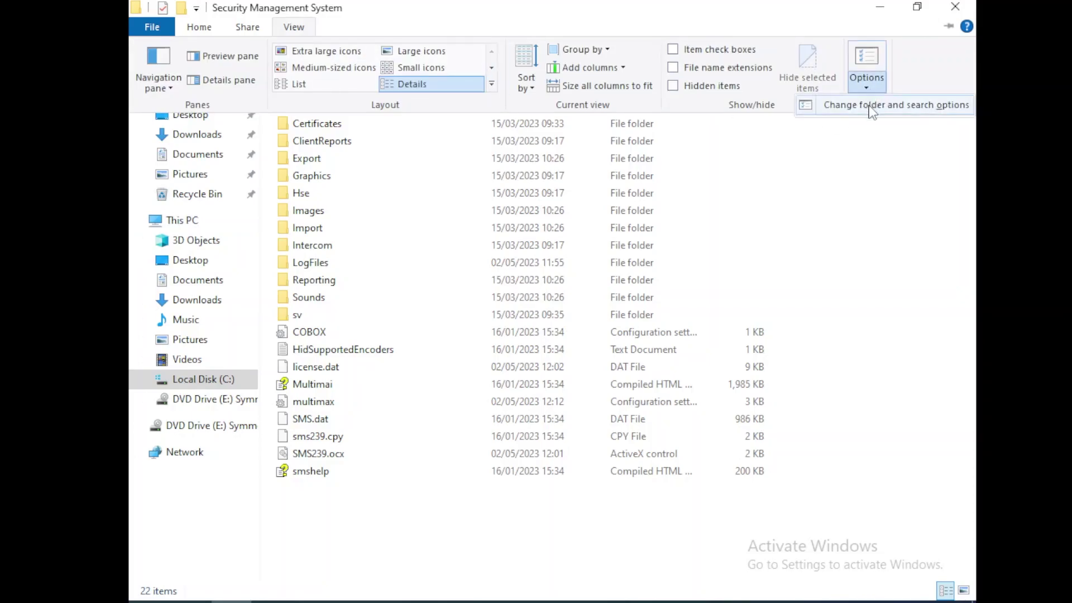
left_click(872, 111)
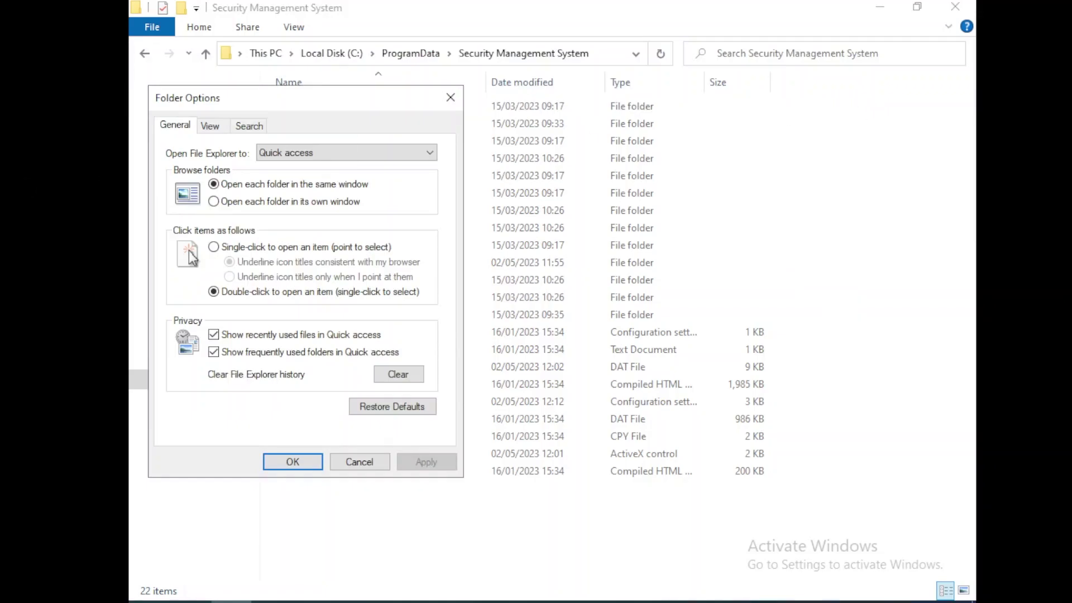
left_click(211, 126)
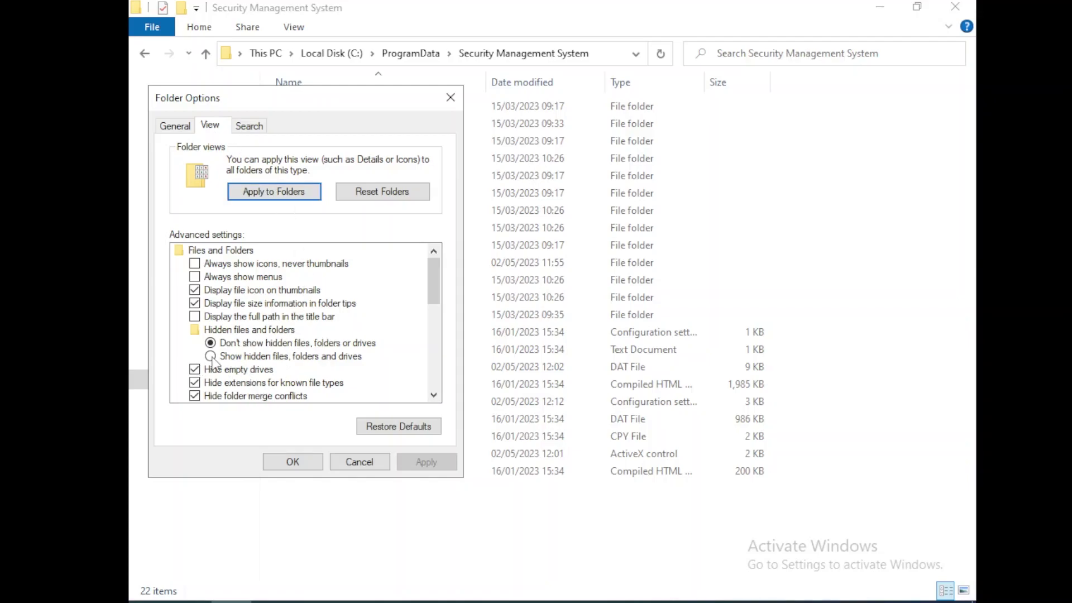
left_click(210, 356)
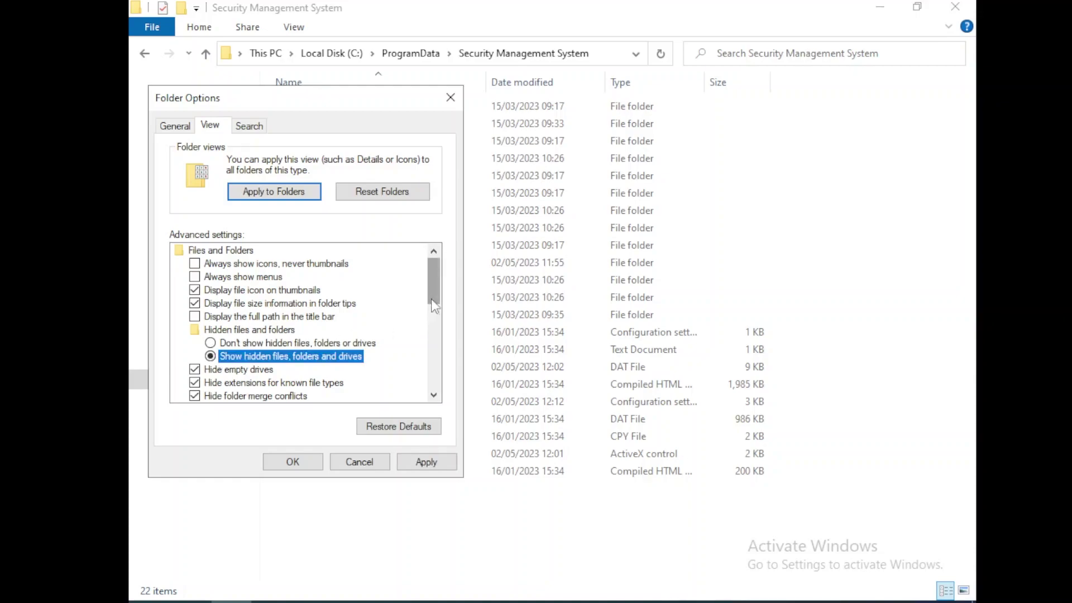
left_click_drag(433, 299, 436, 335)
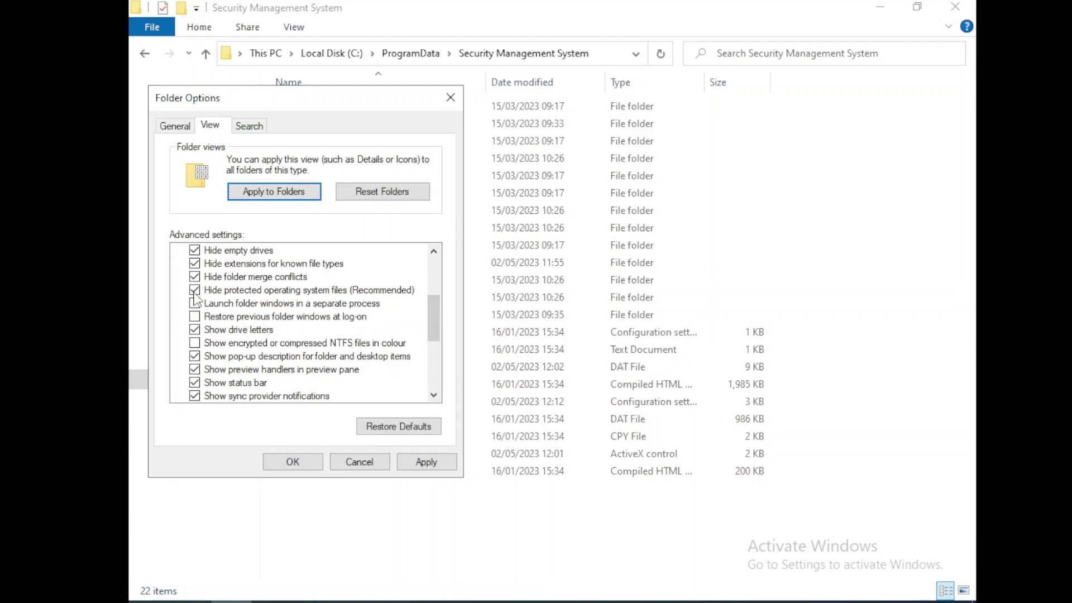
left_click(194, 296)
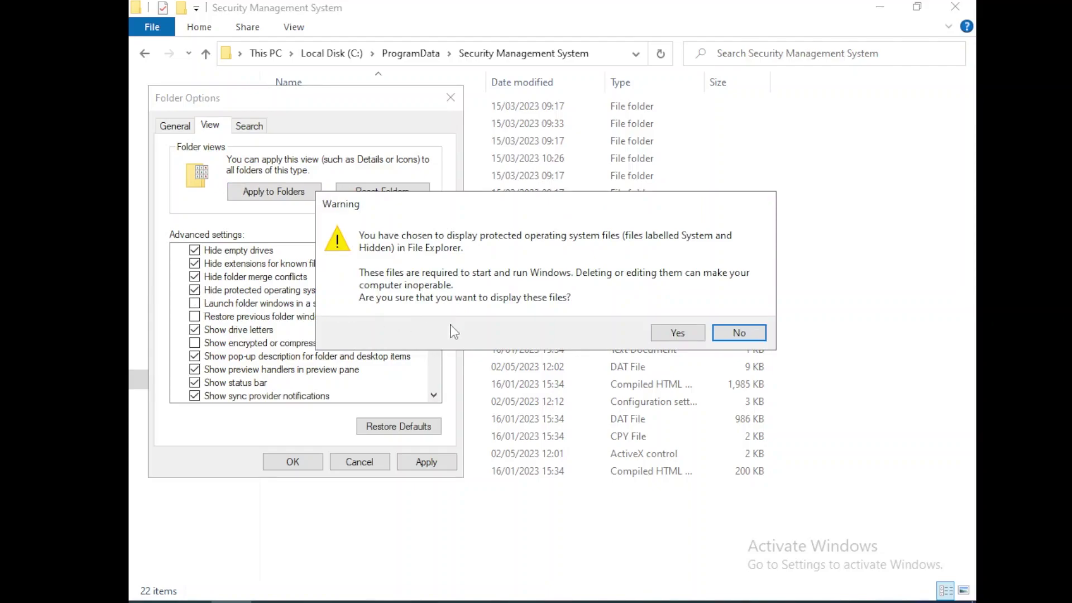
left_click(678, 333)
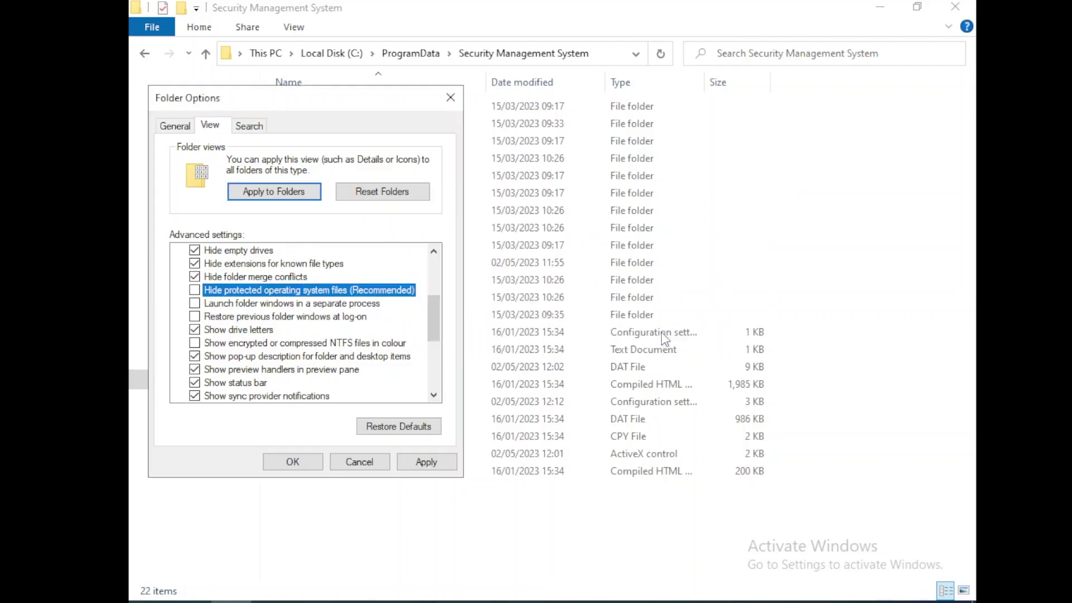
left_click(292, 462)
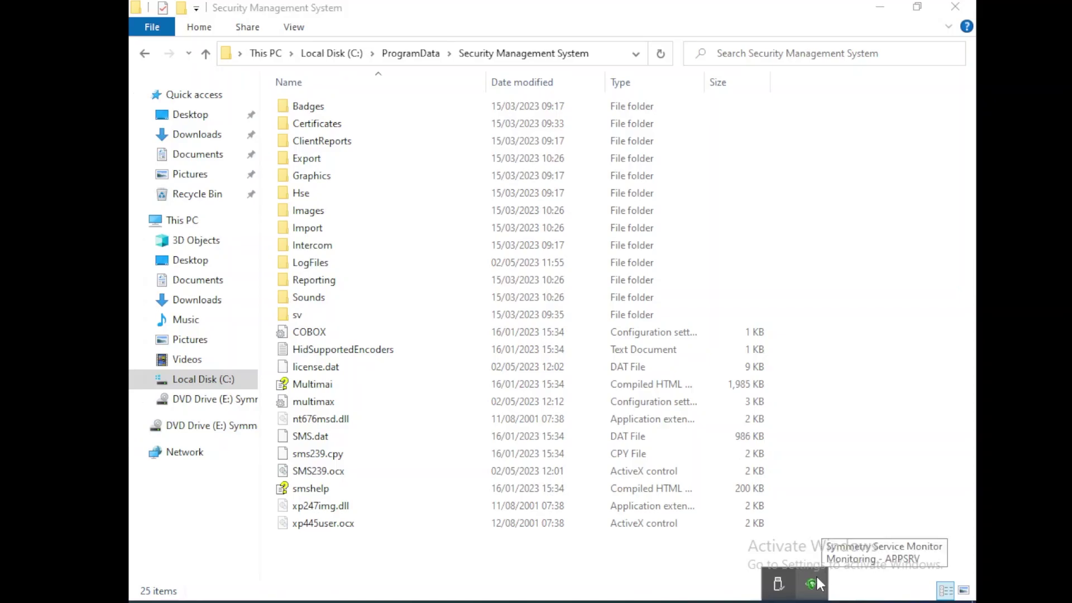
Stop the Symmetry Support Service and its dependent Symmetry services in Services.
left_click(816, 578)
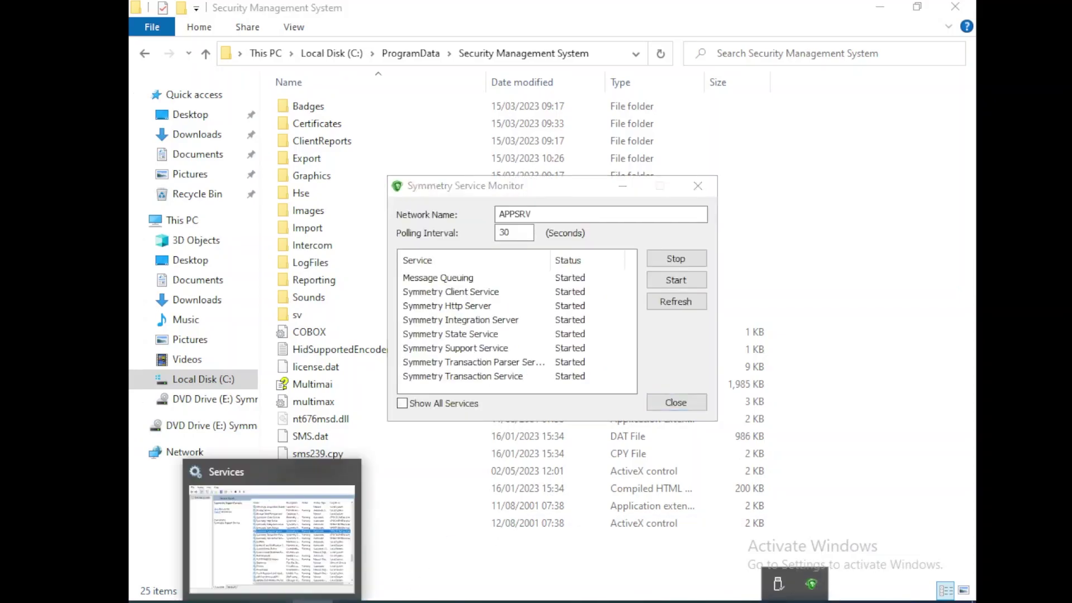
left_click(272, 602)
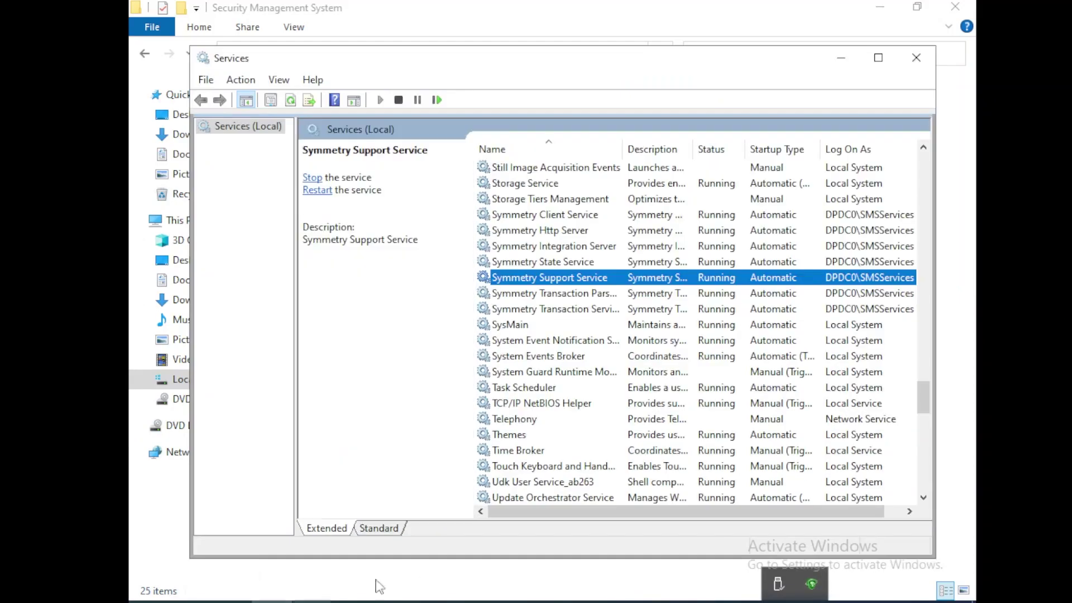
right_click(570, 278)
left_click(606, 307)
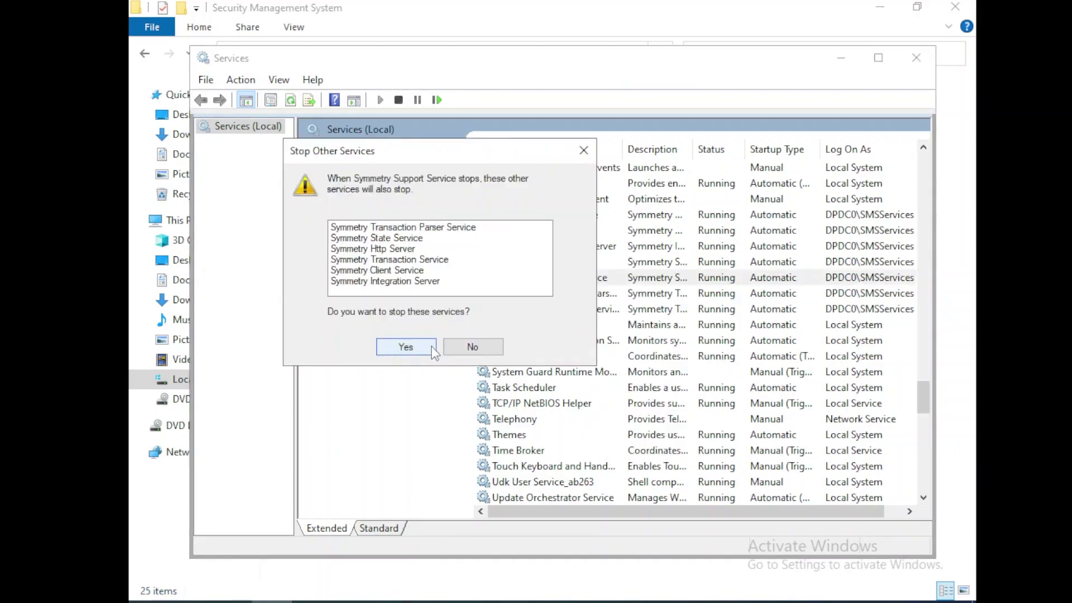
left_click(431, 348)
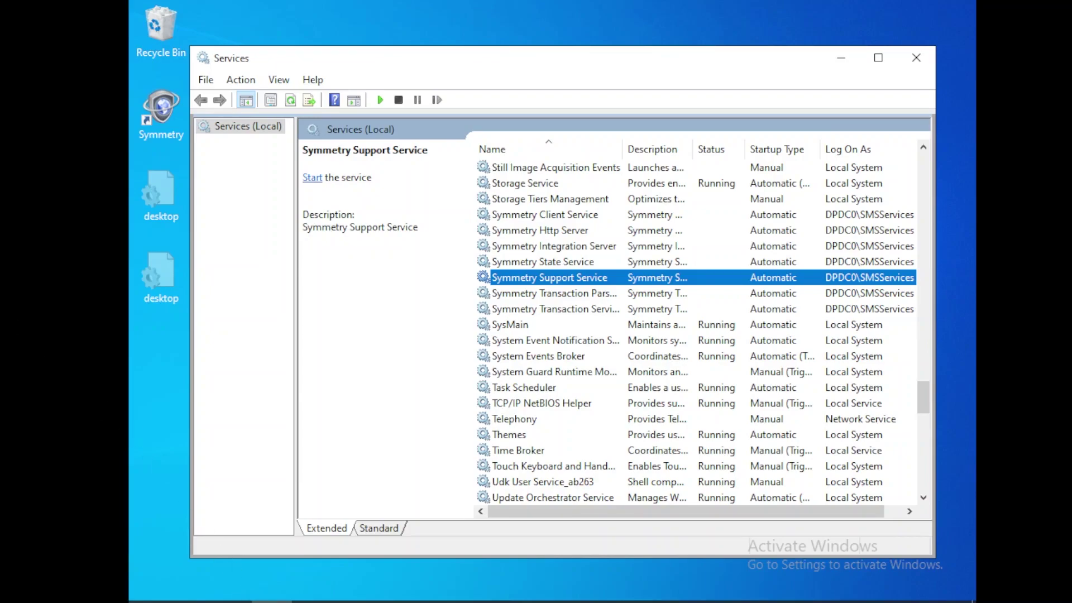
Open C:\ProgramData\Security Management System in a new File Explorer window.
key("super+e")
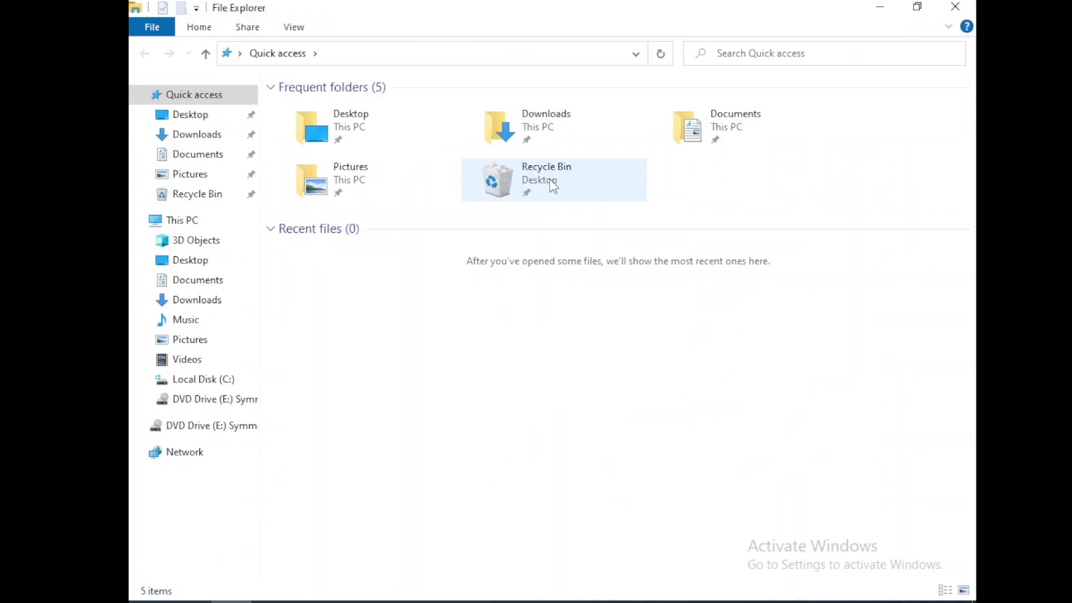
left_click(635, 53)
left_click(490, 73)
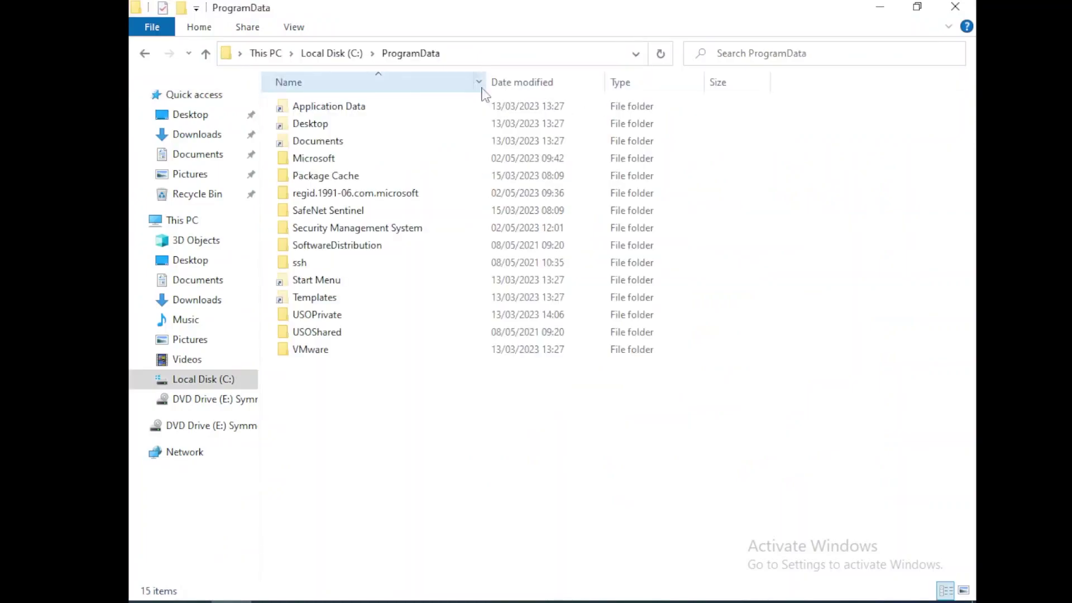
double_click(380, 228)
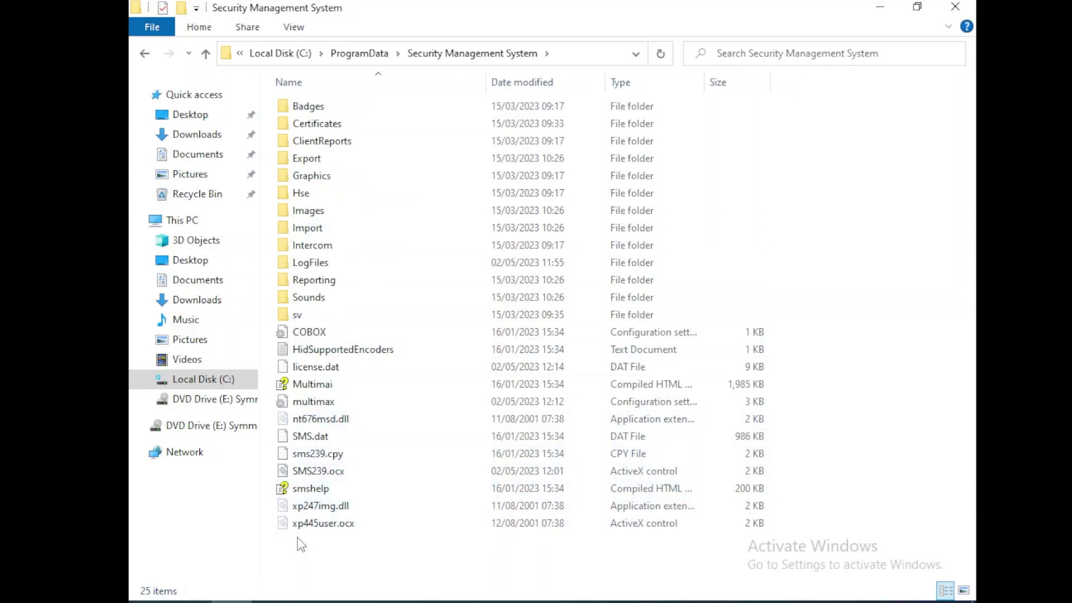
Delete xp445user.ocx, xp247img.dll, SMS239.ocx, sms239.cpy and nt676msd.dll together.
left_click(305, 523)
left_click(309, 507, "ctrl")
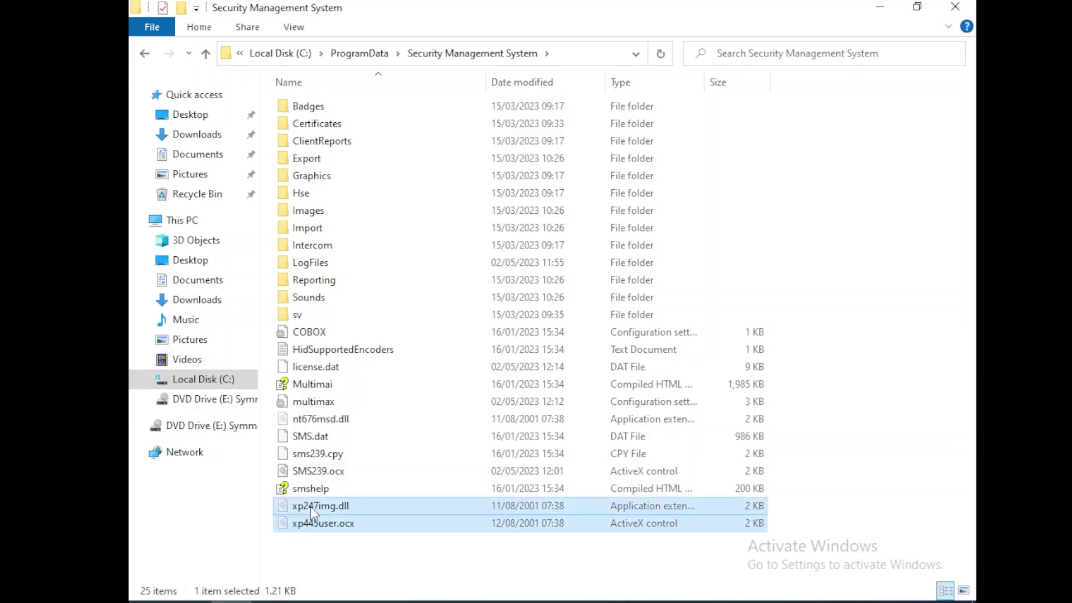
left_click(319, 468, "ctrl")
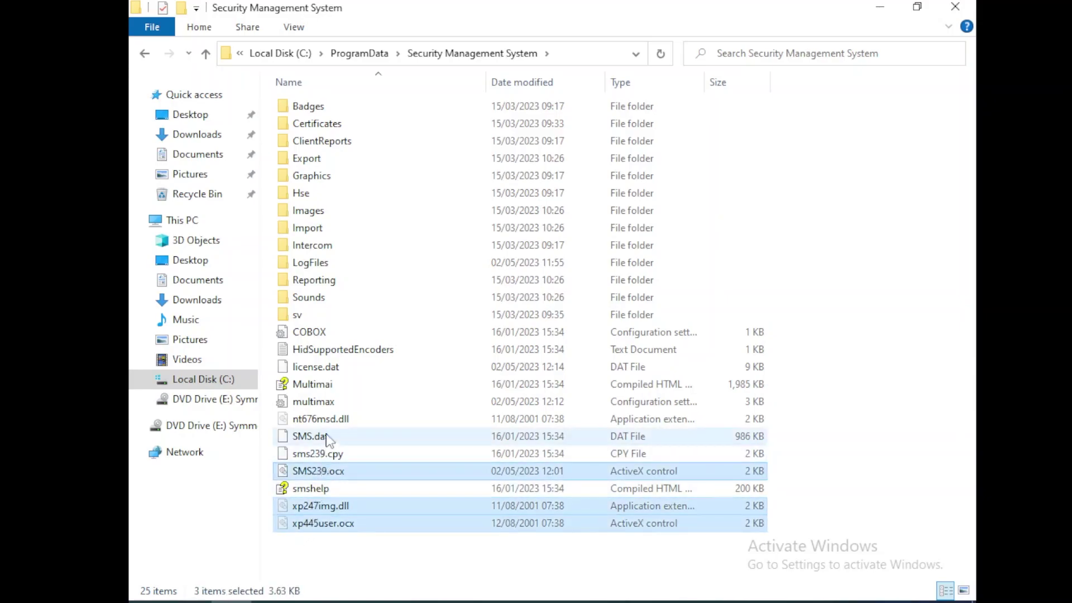
left_click(320, 452, "ctrl")
left_click(330, 420, "ctrl")
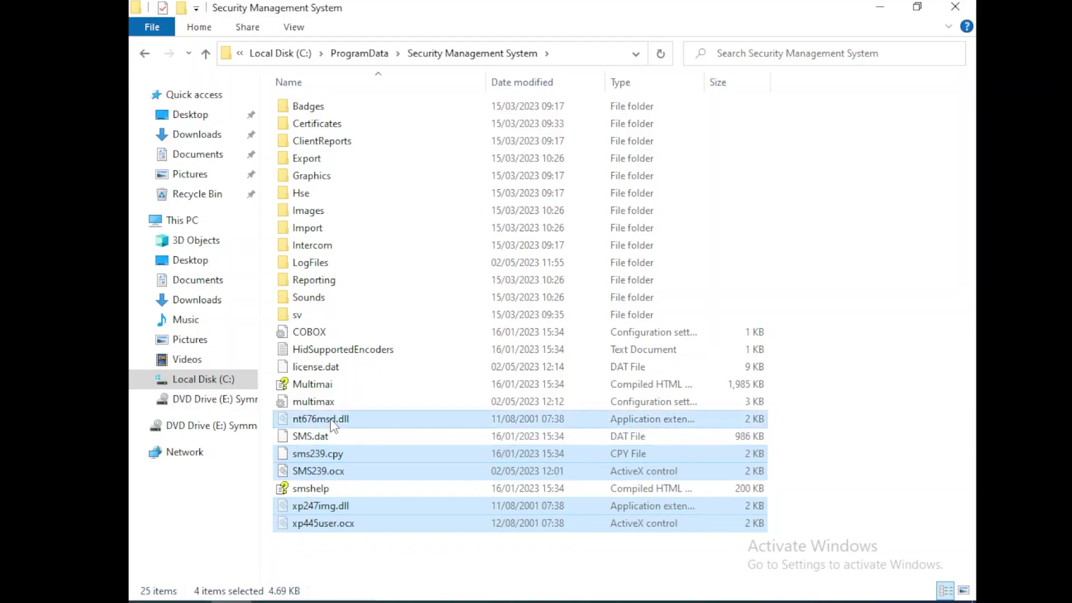
right_click(382, 475)
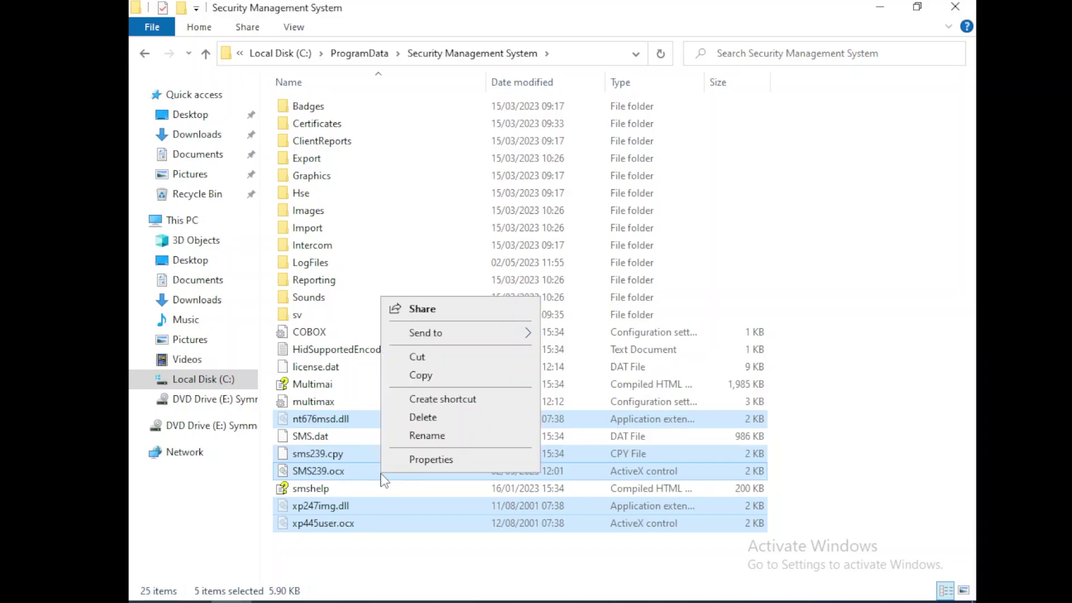
left_click(423, 418)
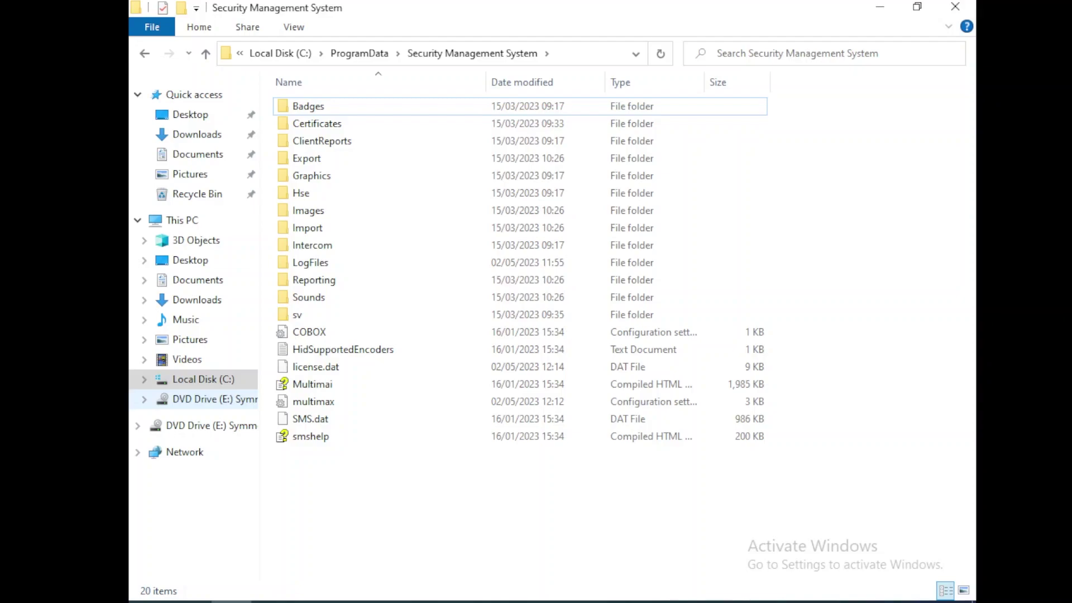
Copy SMS239.ocx from E:\Setup\Security Management System on the installation disc.
left_click(230, 406)
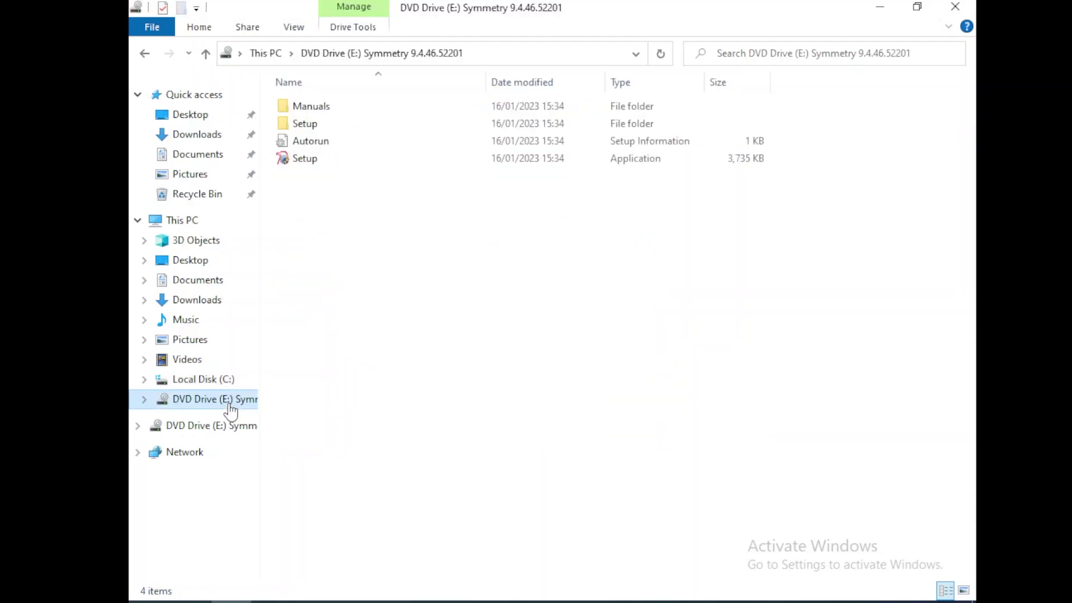
left_click(316, 126)
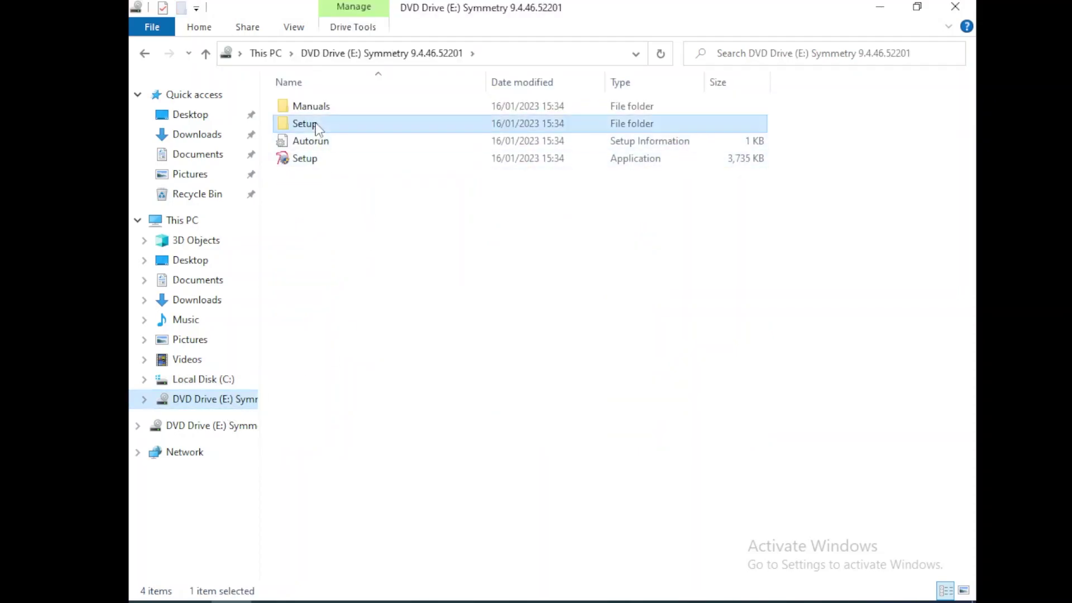
double_click(316, 127)
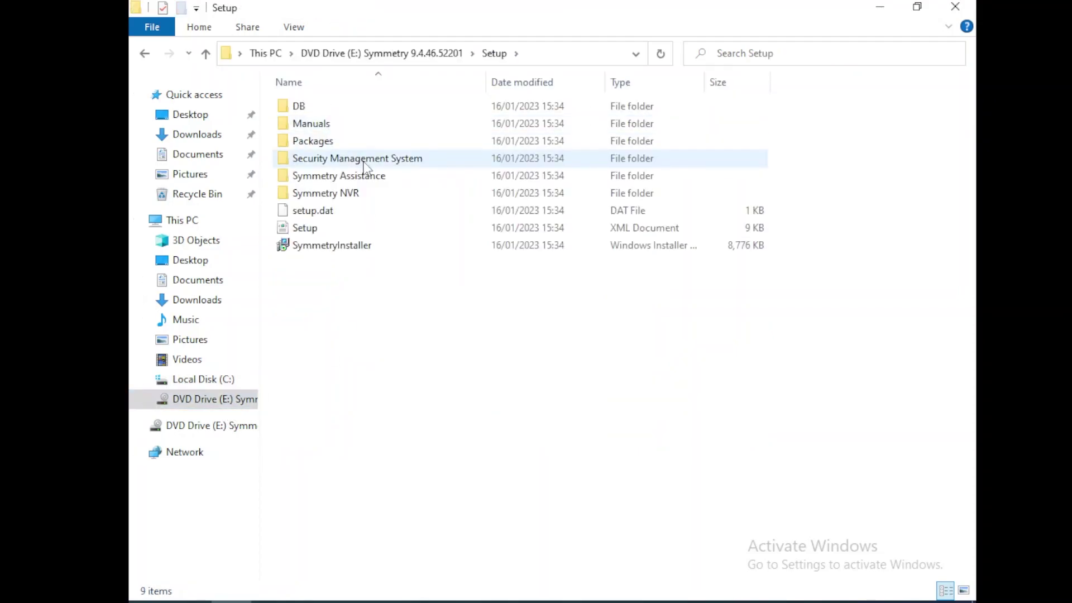
double_click(364, 159)
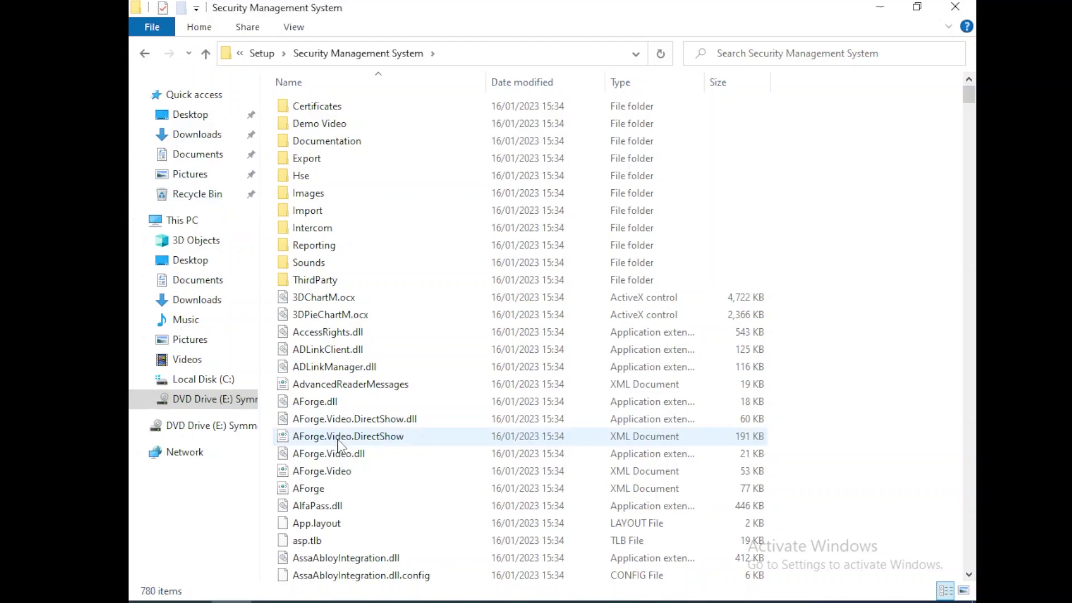
type("sms")
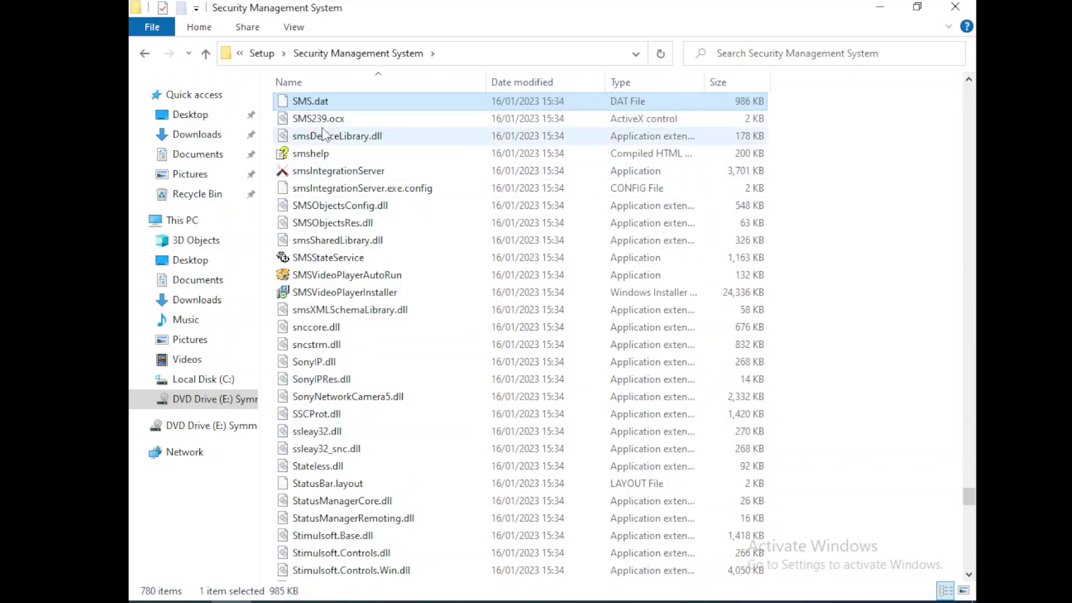
right_click(325, 119)
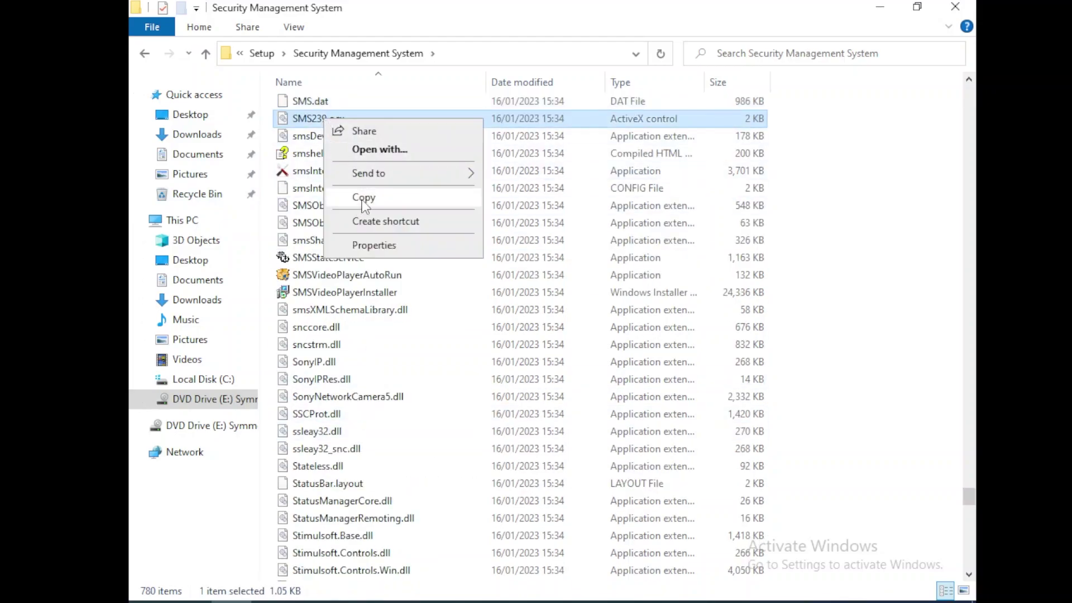
left_click(363, 199)
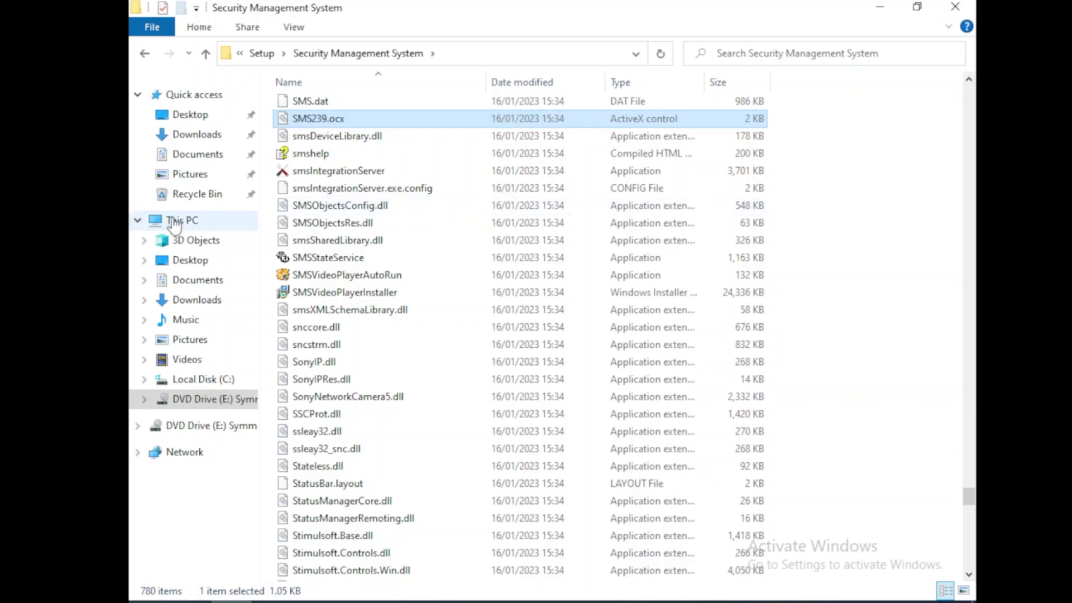
Paste SMS239.ocx into C:\ProgramData\Security Management System.
left_click(175, 224)
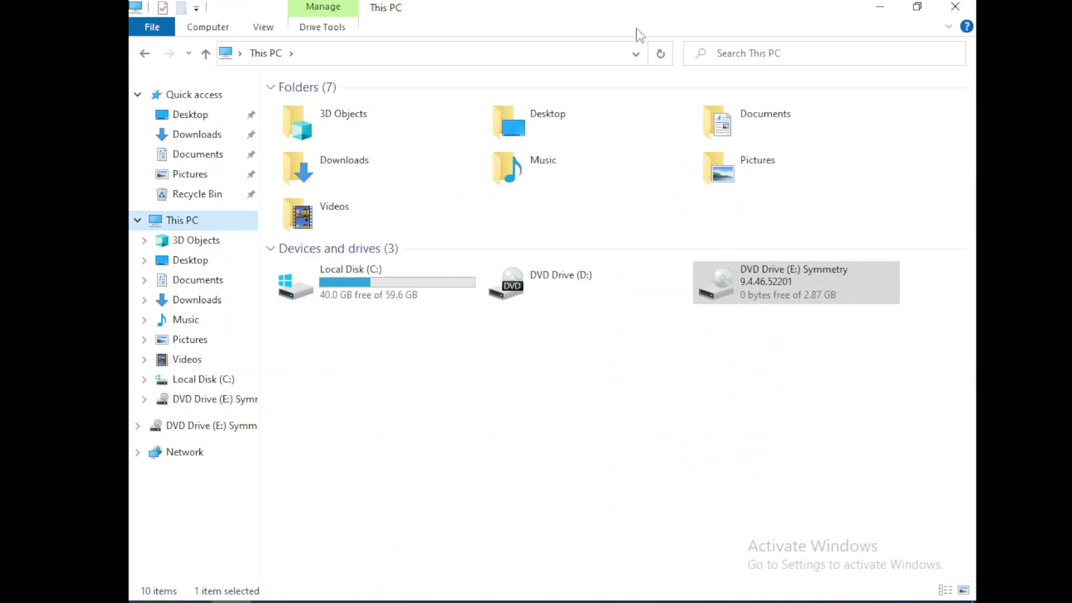
left_click(640, 54)
left_click(441, 81)
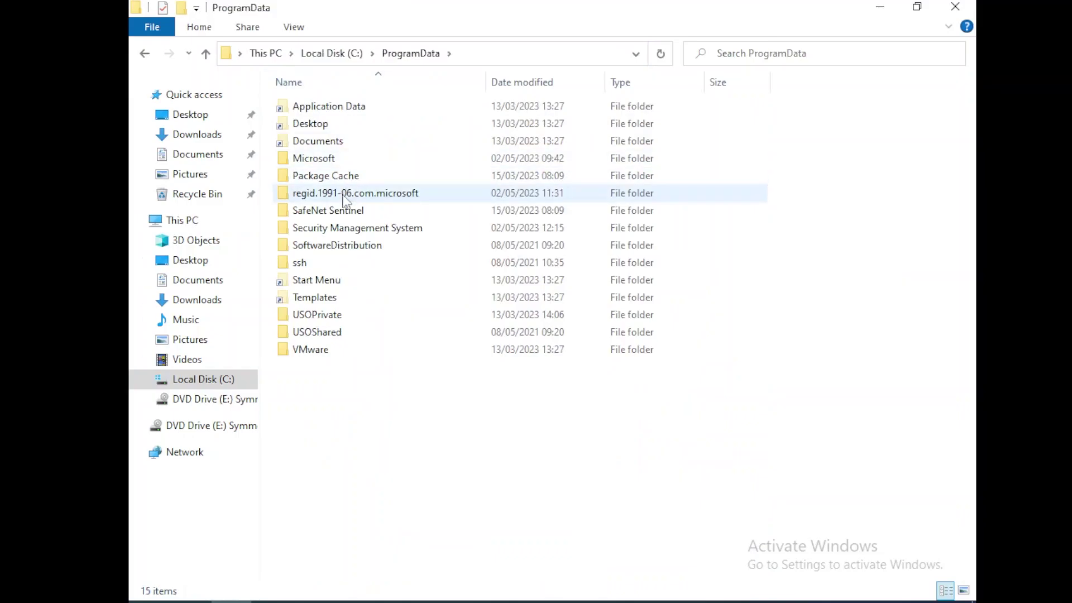
double_click(345, 232)
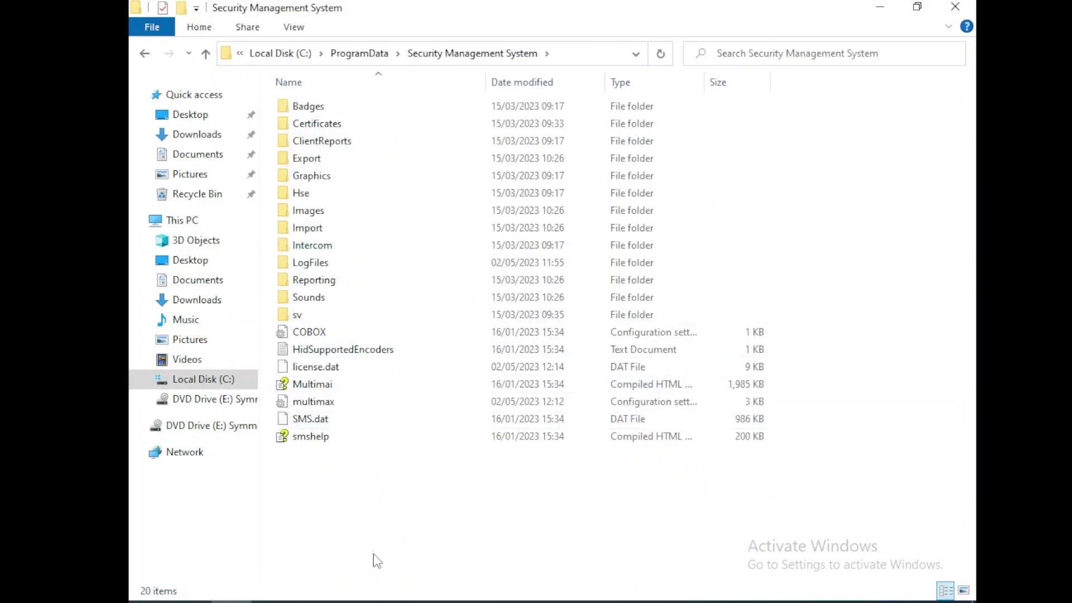
right_click(382, 523)
left_click(433, 397)
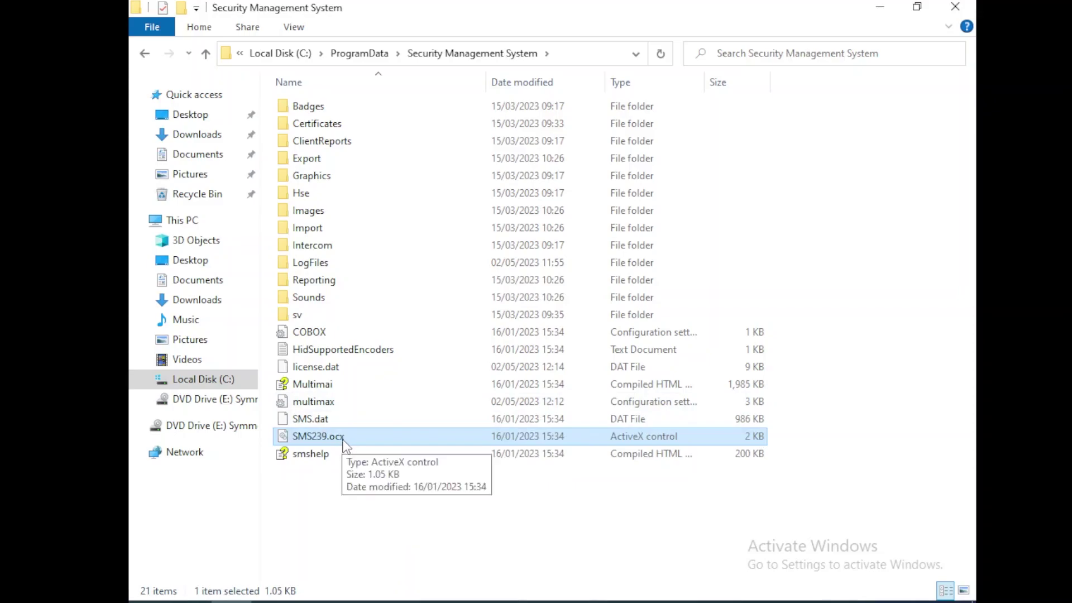
Review the pasted SMS239.ocx's Properties and close them without changes.
right_click(343, 440)
left_click(385, 427)
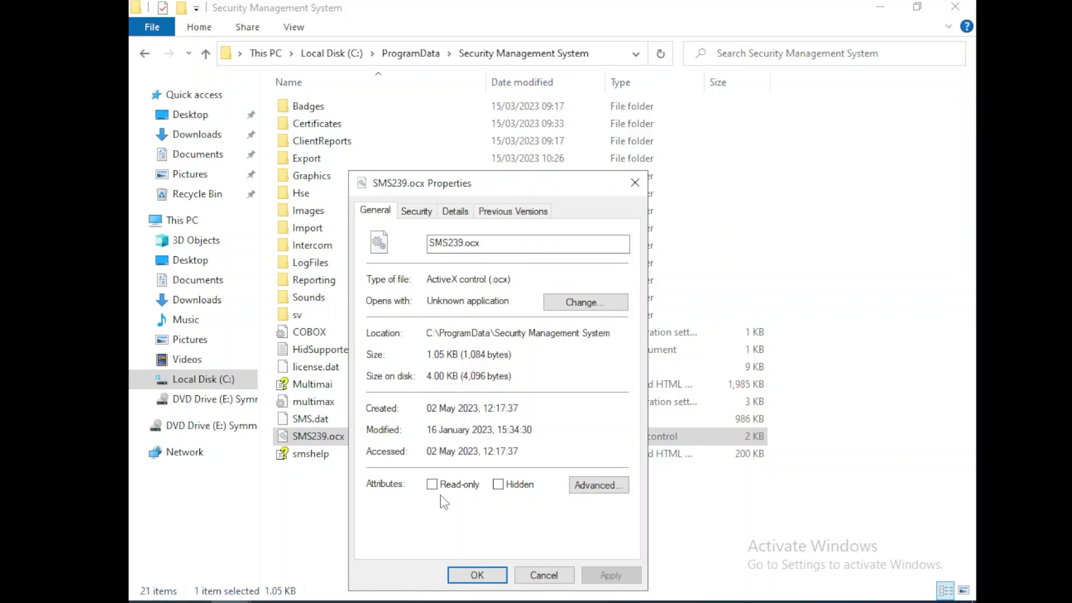
left_click(541, 577)
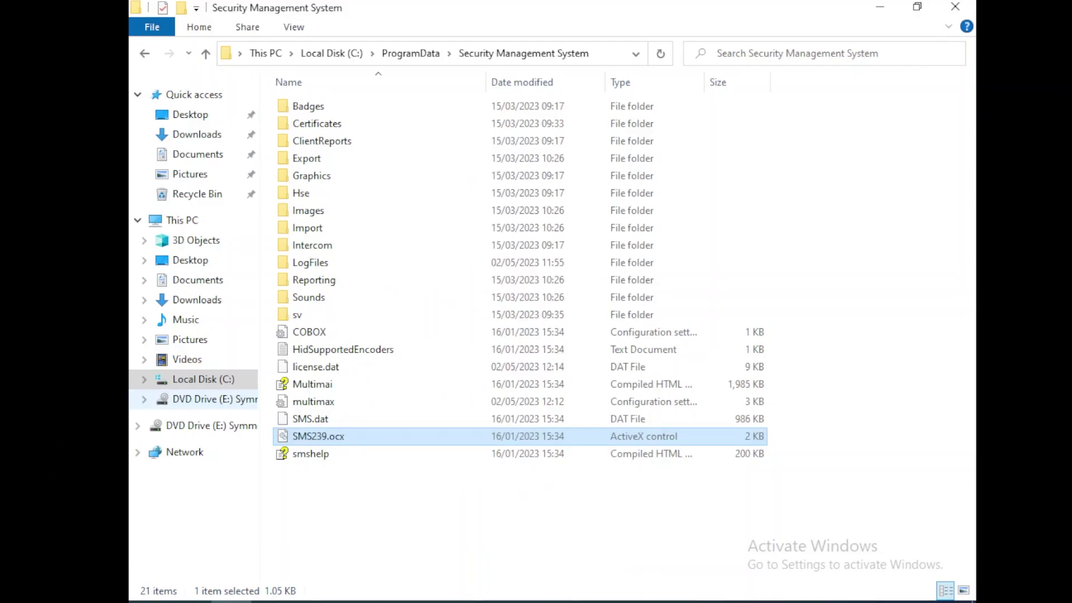
Start the Symmetry Support Service, State Service and Integration Server.
left_click(273, 602)
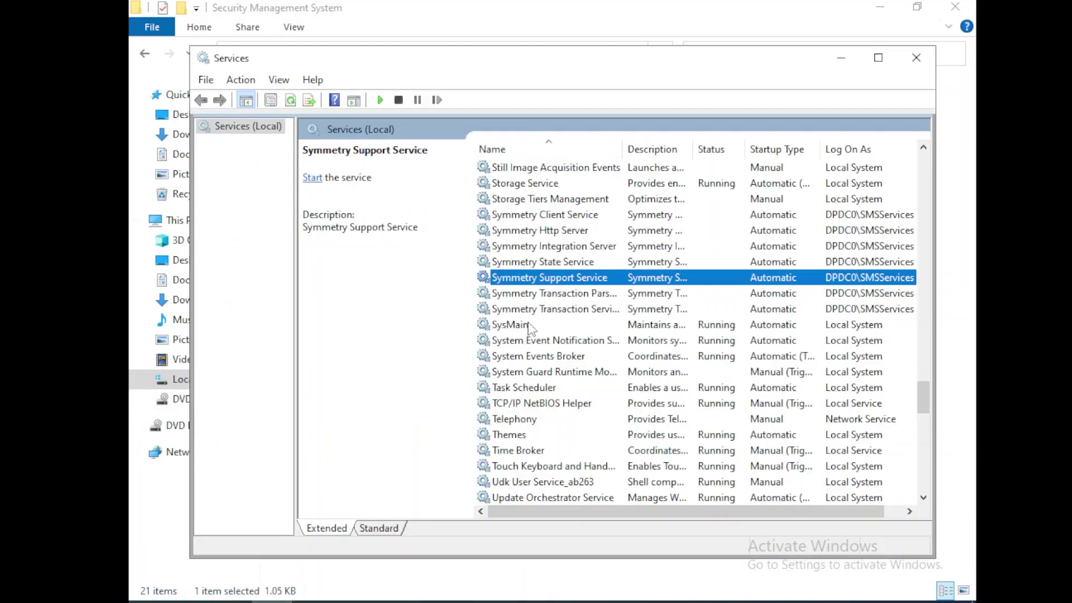
right_click(537, 279)
left_click(553, 285)
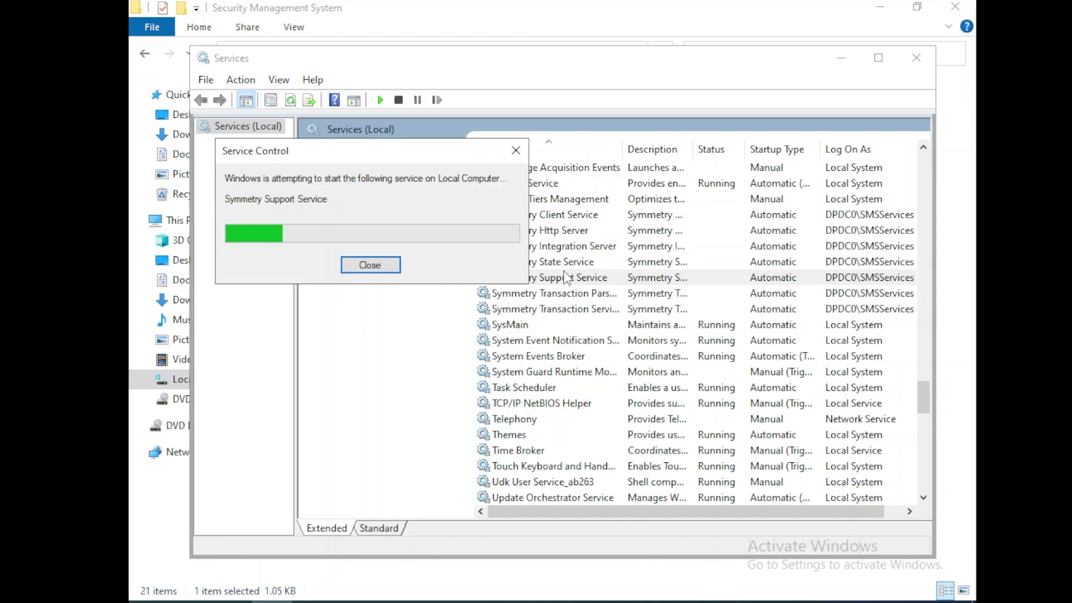
right_click(584, 263)
left_click(598, 274)
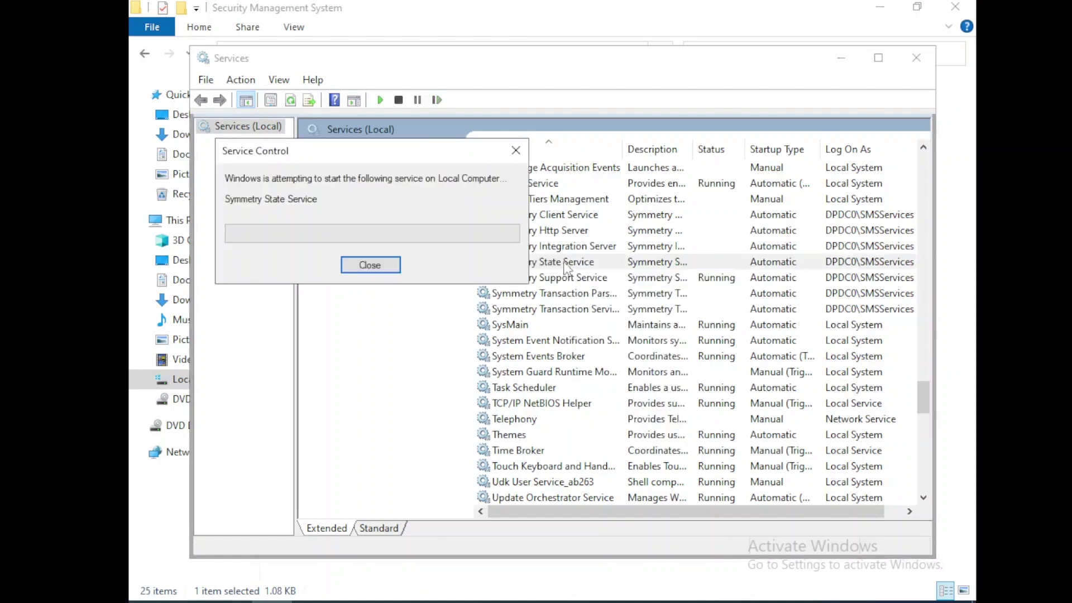
right_click(567, 249)
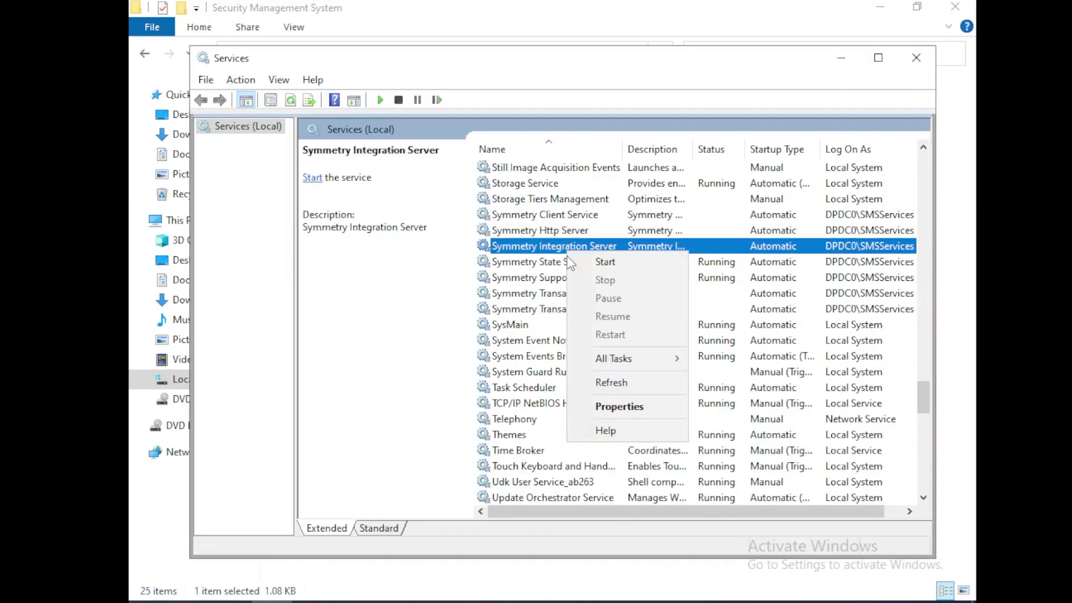
left_click(570, 260)
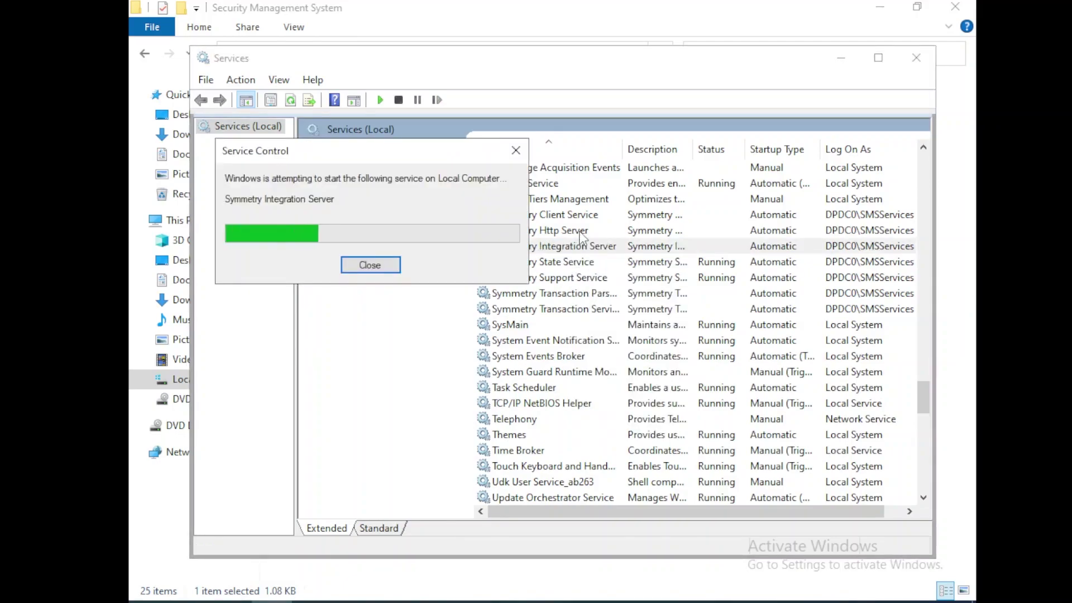
Start the Symmetry Http Server, Client, Transaction and Transaction Parser services.
right_click(584, 230)
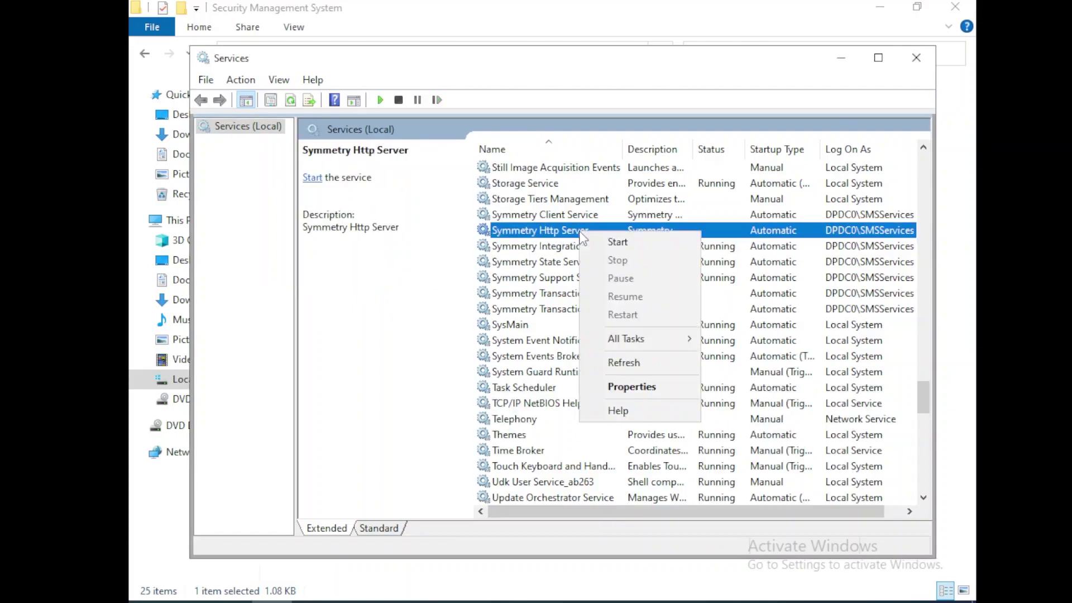
left_click(592, 240)
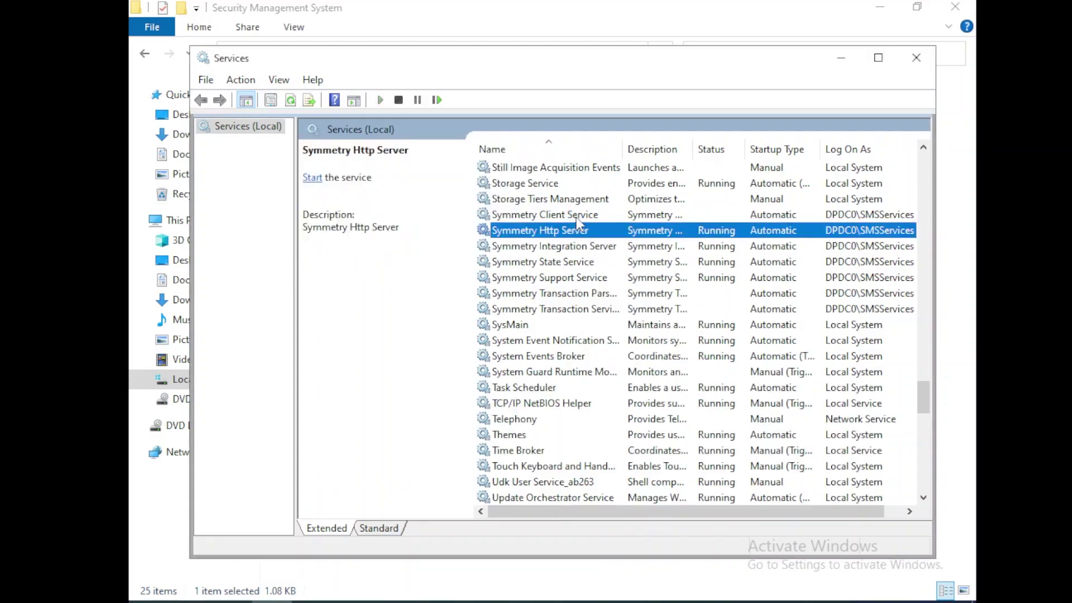
right_click(578, 217)
left_click(586, 229)
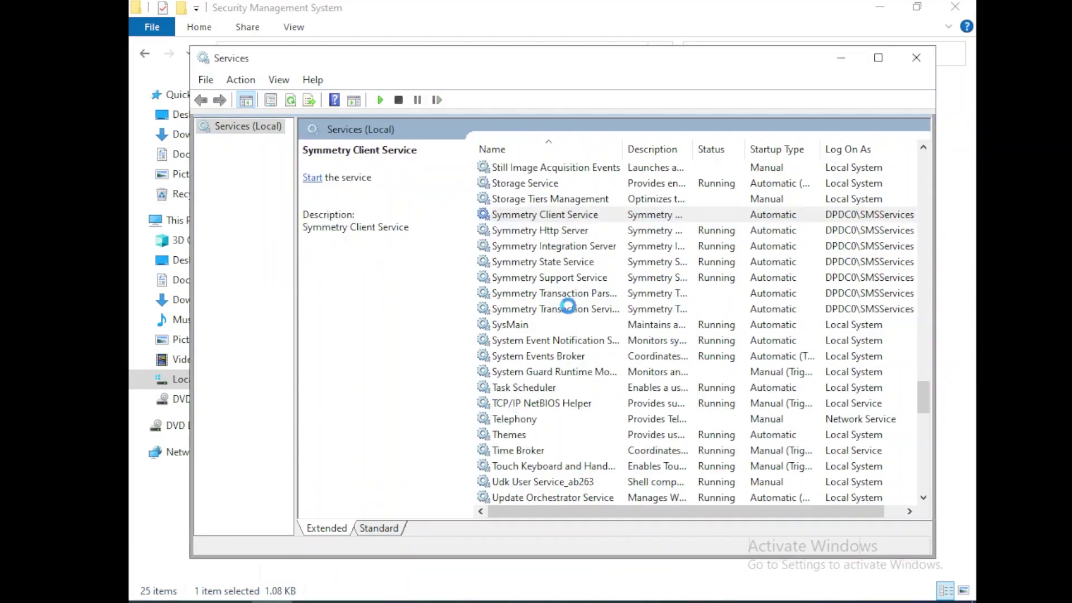
right_click(571, 309)
left_click(583, 311)
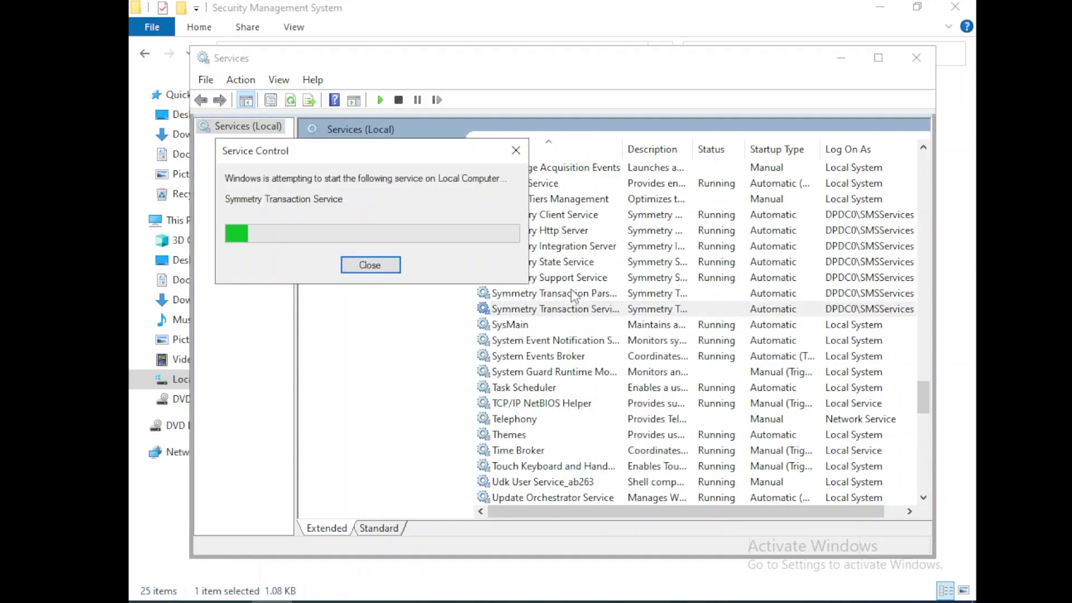
right_click(574, 294)
left_click(587, 301)
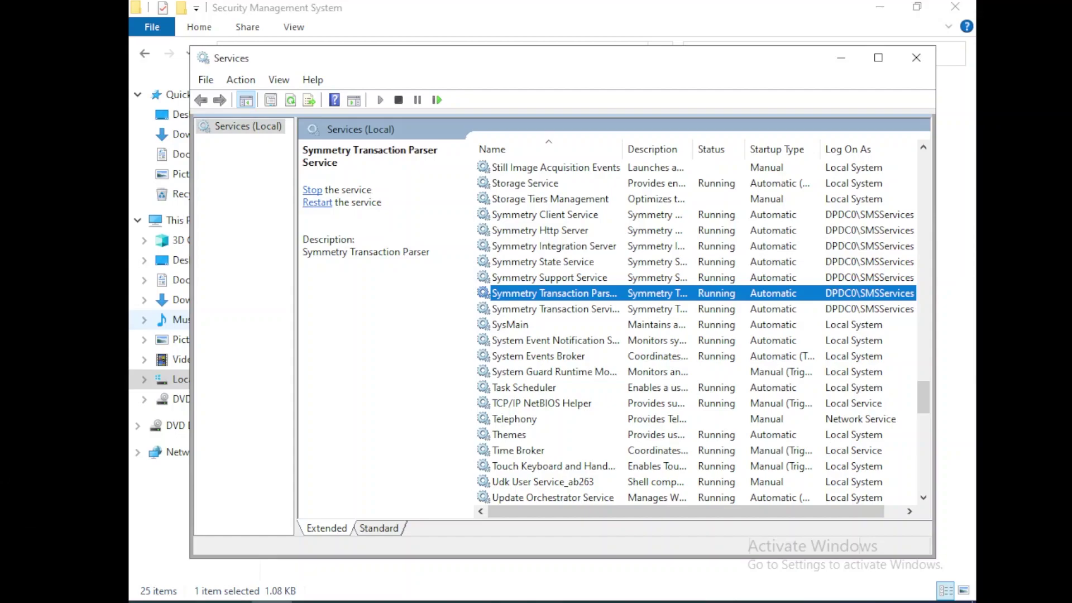
Locate MultiReg in C:\Program Files (x86)\Security Management System and bring up its context menu.
left_click(168, 343)
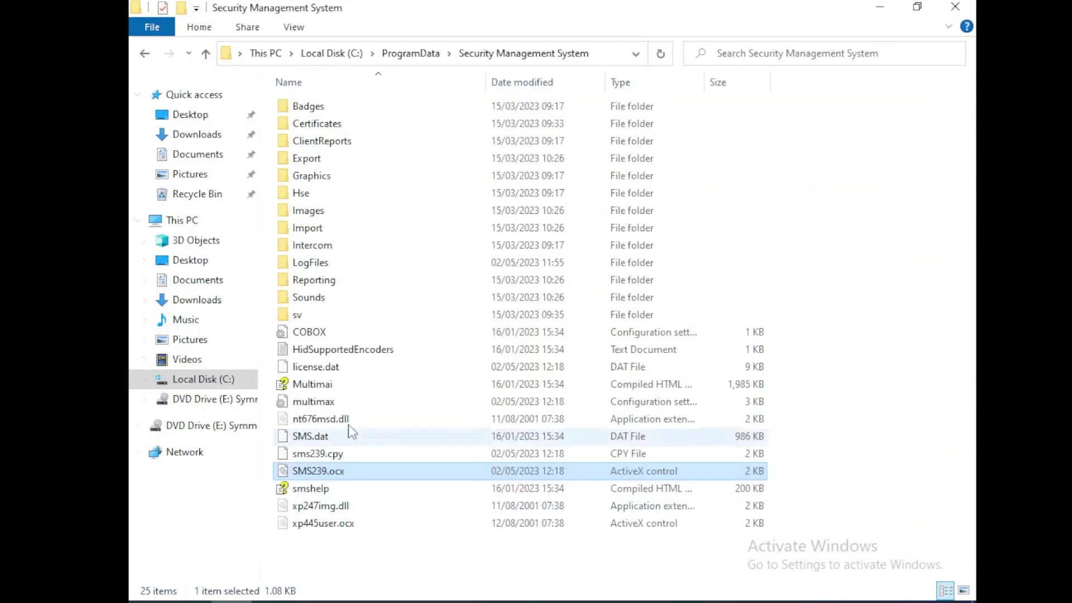
left_click(201, 380)
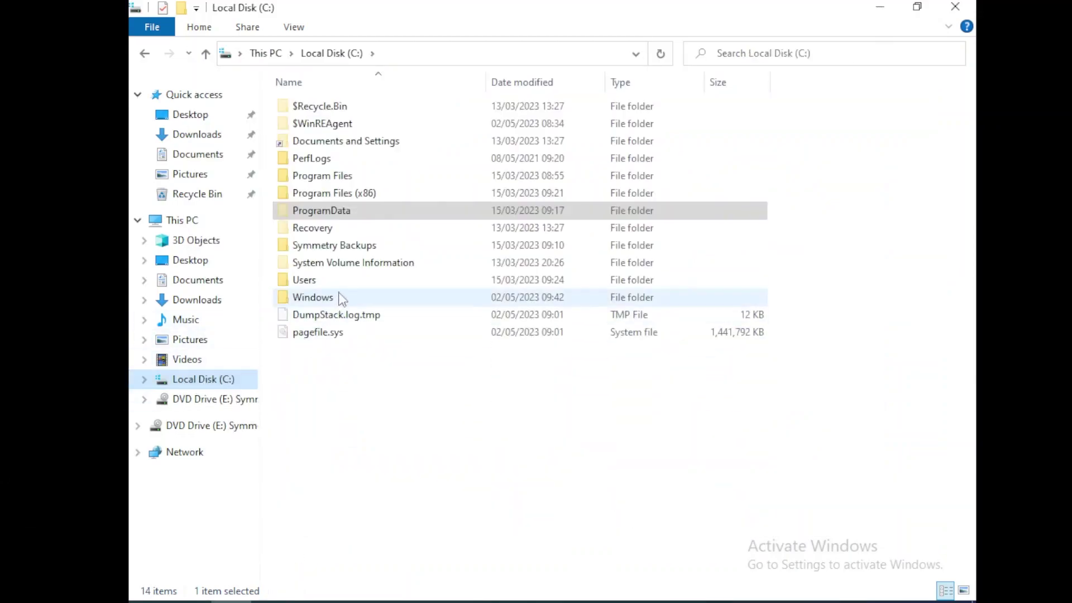
double_click(339, 195)
double_click(379, 263)
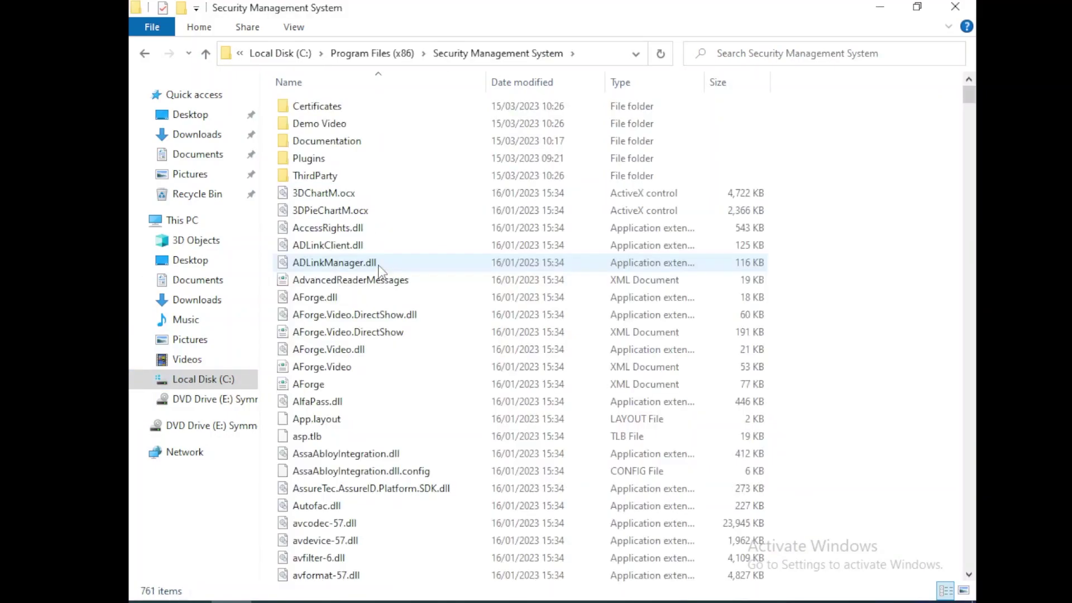
left_click(366, 339)
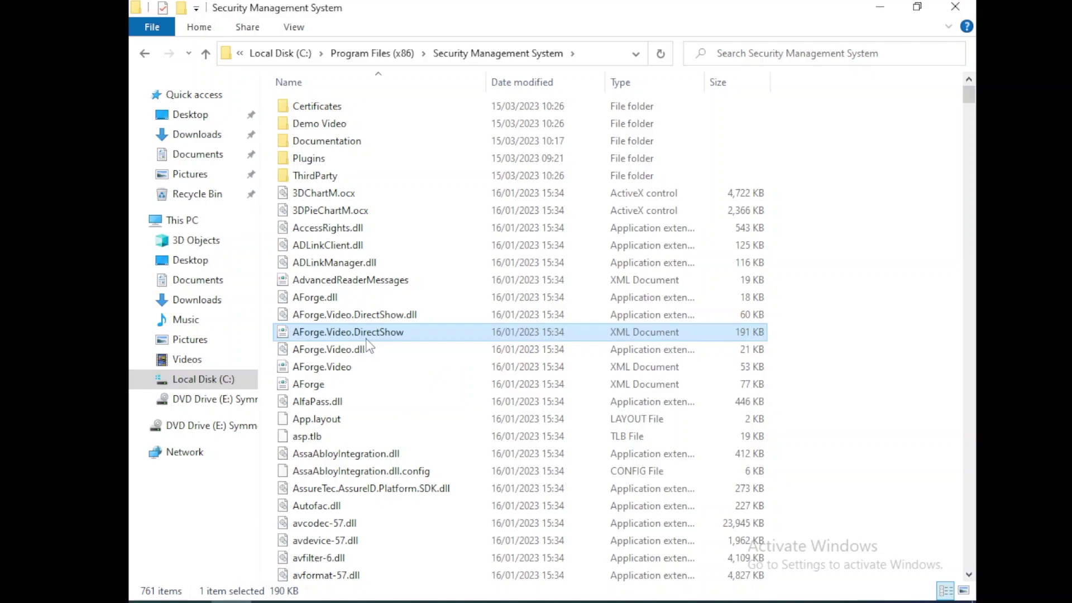
type("mu")
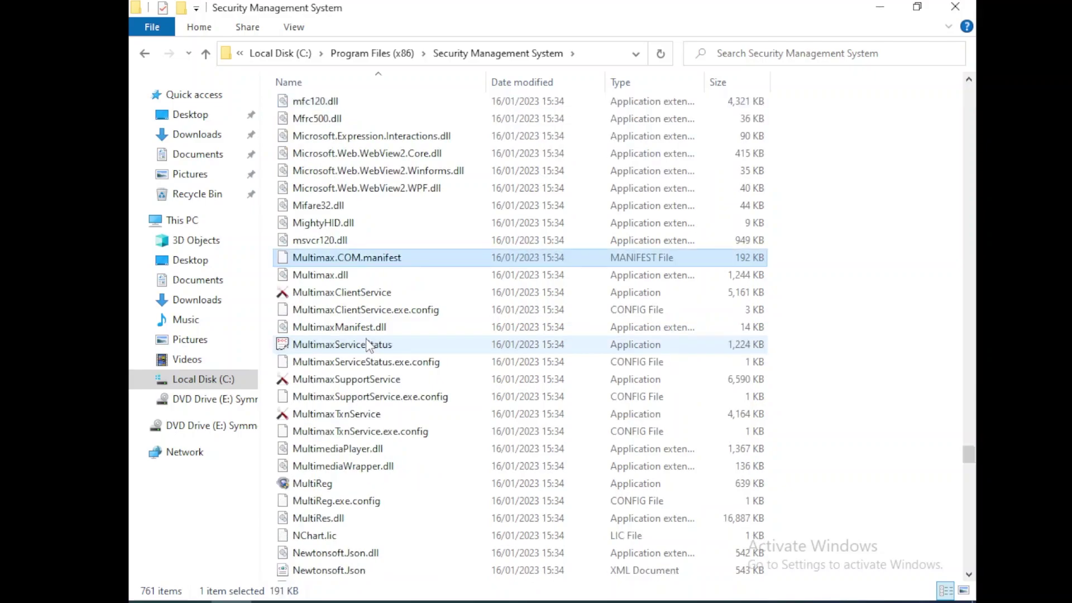
left_click(311, 481)
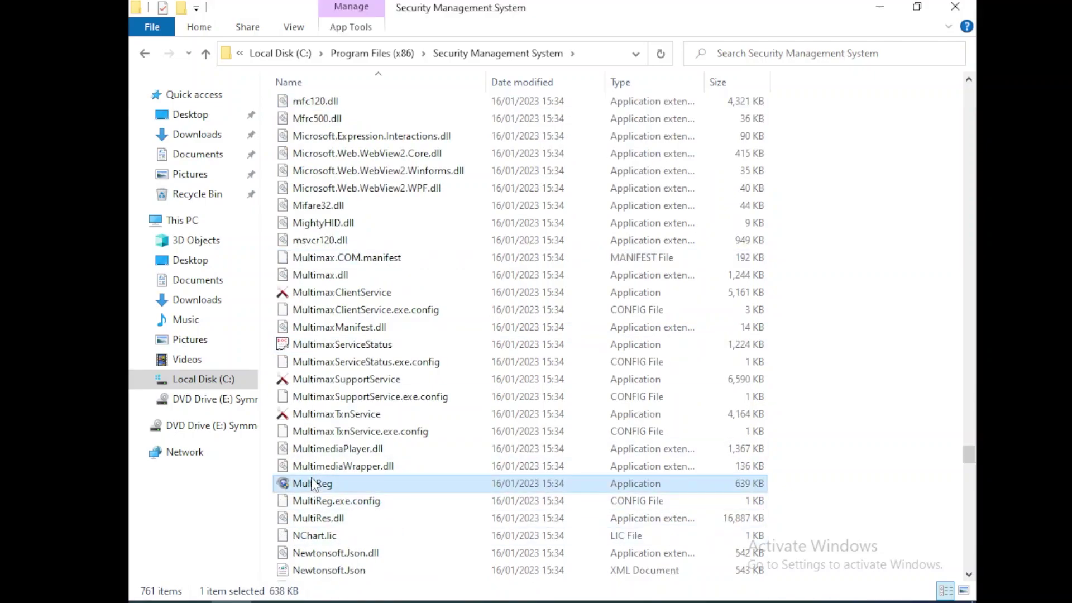
right_click(312, 482)
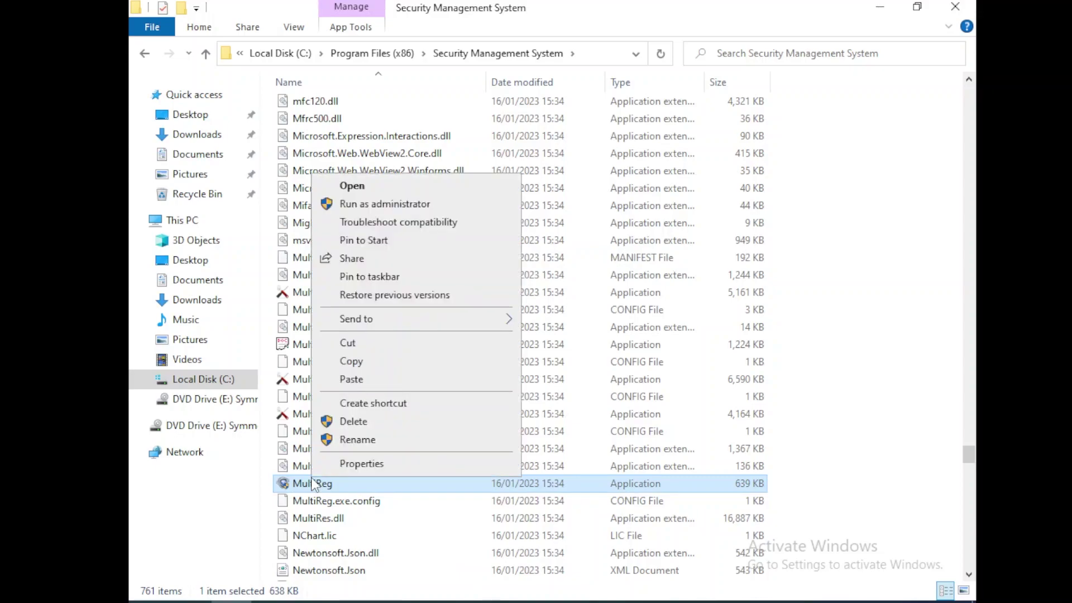
Run MultiReg as administrator and choose Register Online.
left_click(406, 206)
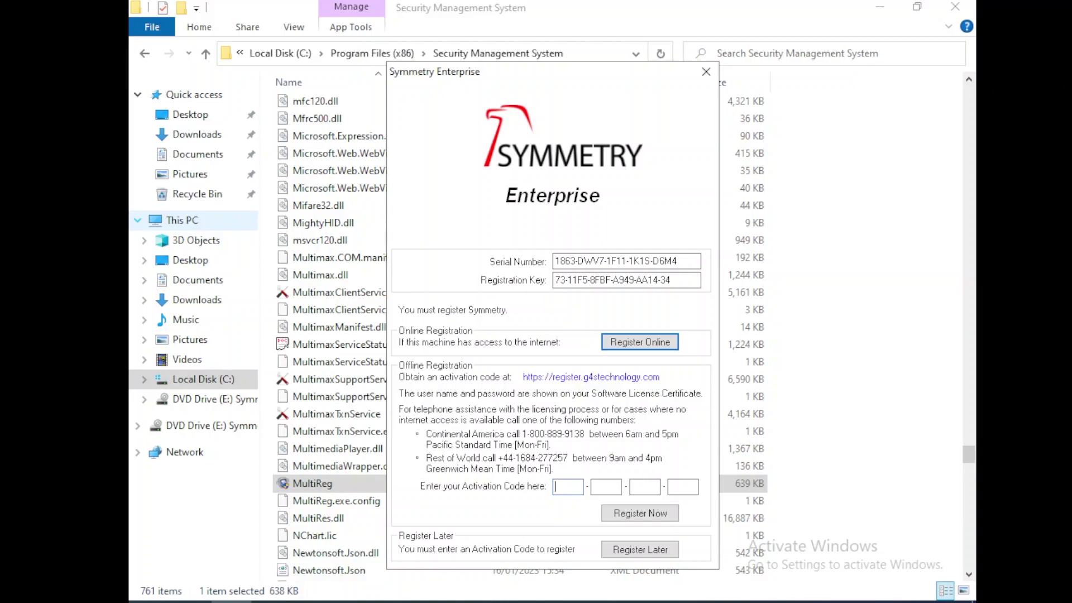
left_click(632, 342)
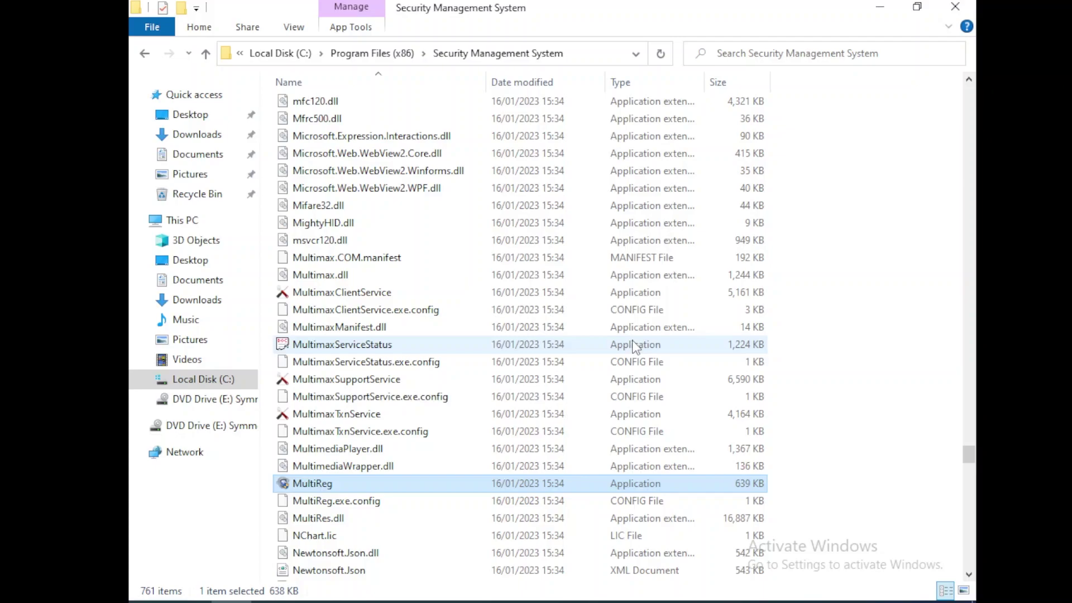
Launch Symmetry Enterprise from its desktop shortcut and log in as 'installer' with the password.
left_click(955, 8)
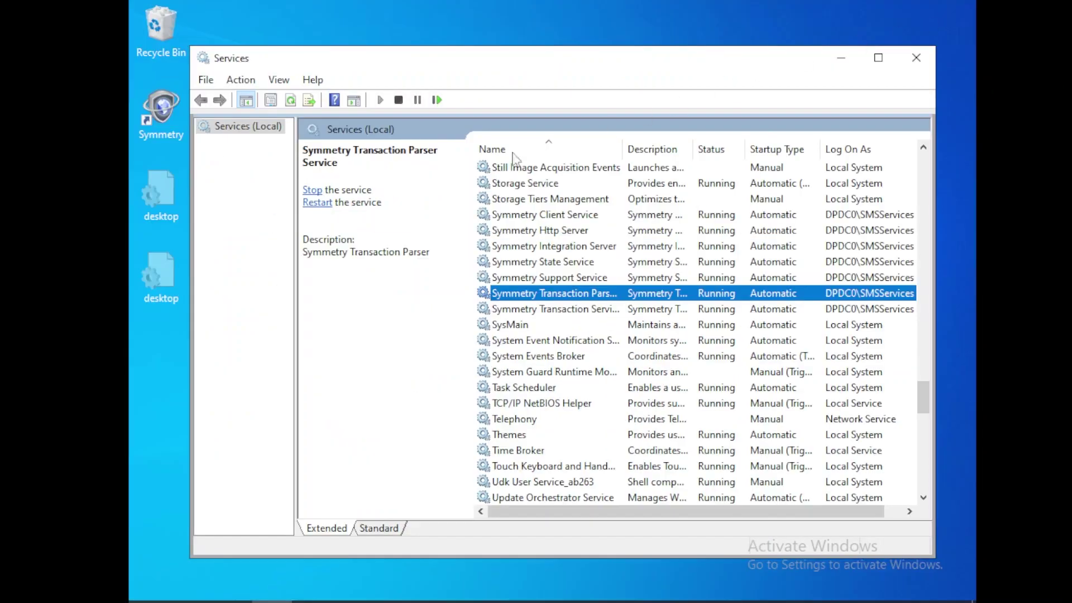
double_click(161, 110)
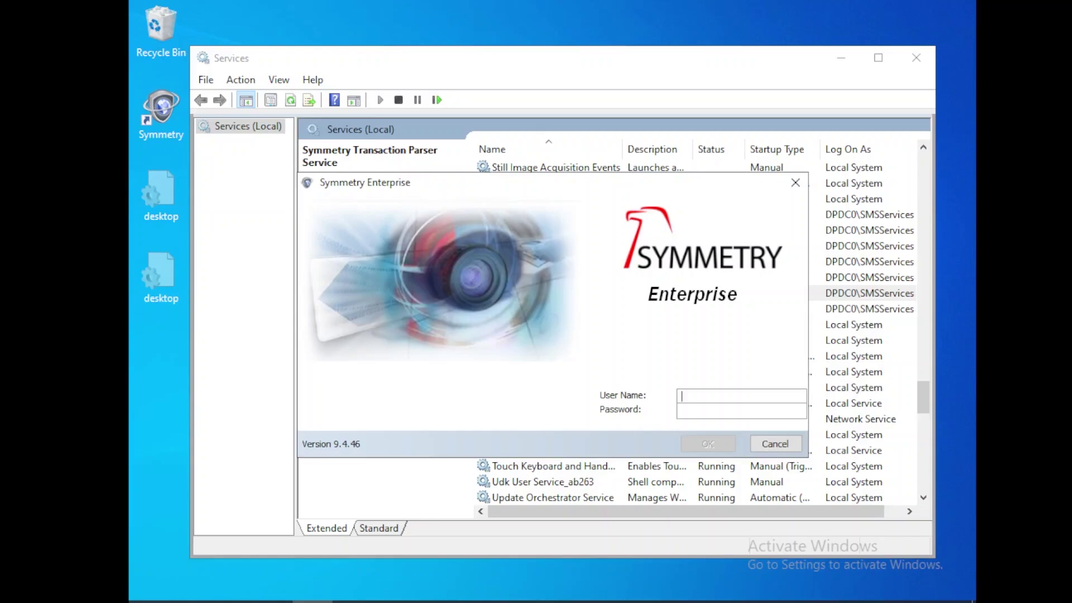
type("installer")
key("Tab")
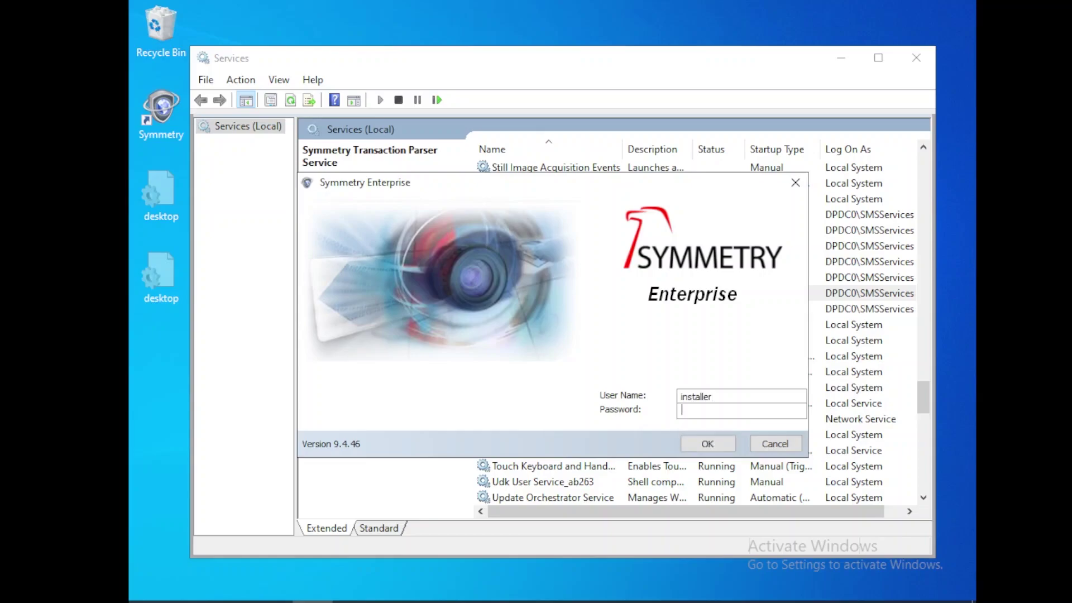
type("•••••••")
key("Return")
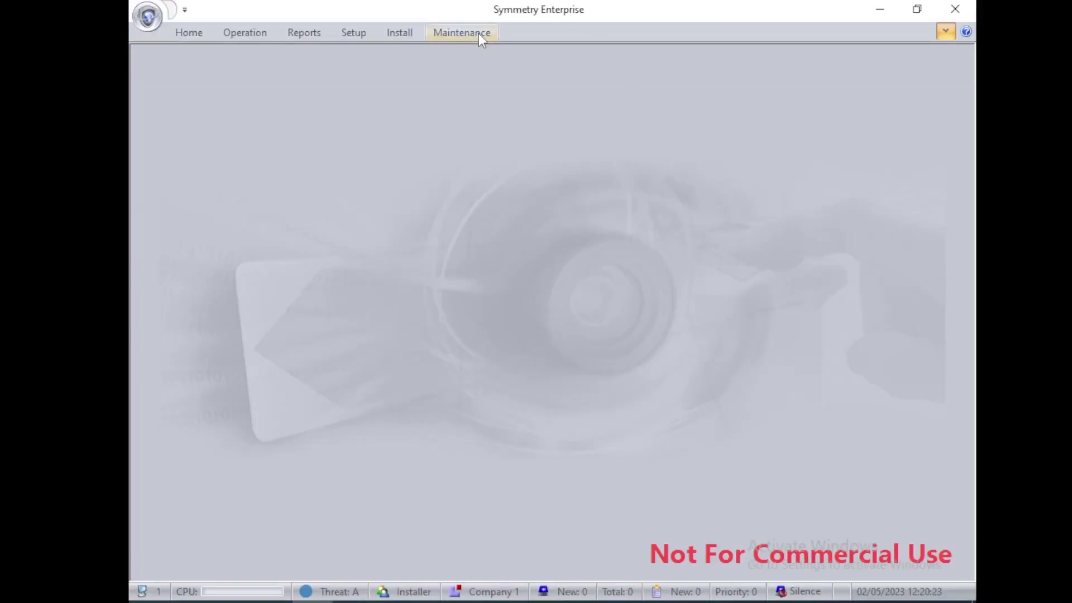
Open System Licenses from the Maintenance menu.
left_click(478, 32)
left_click(811, 70)
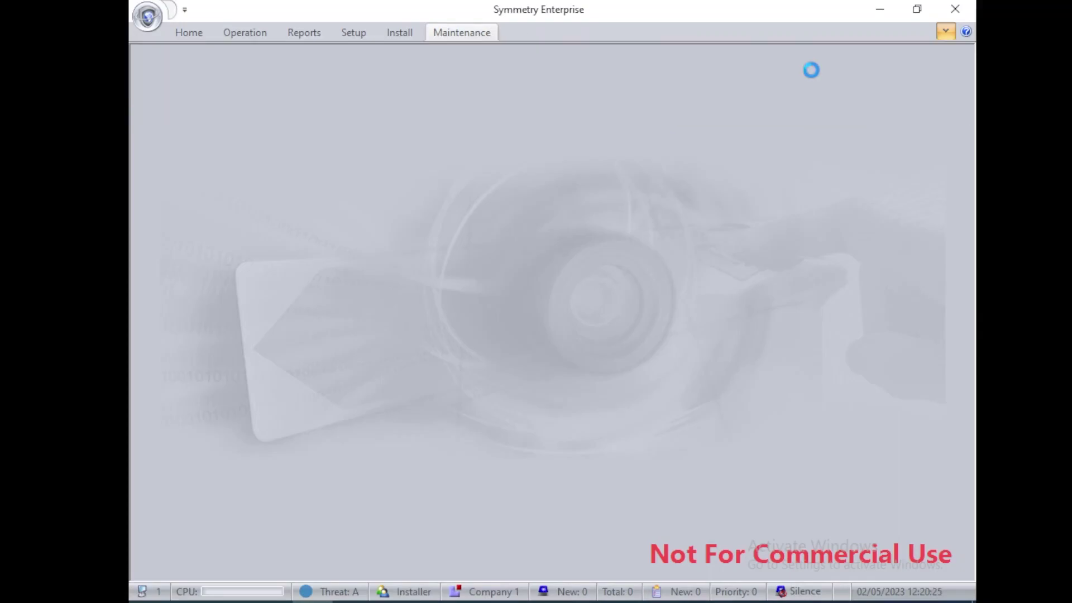